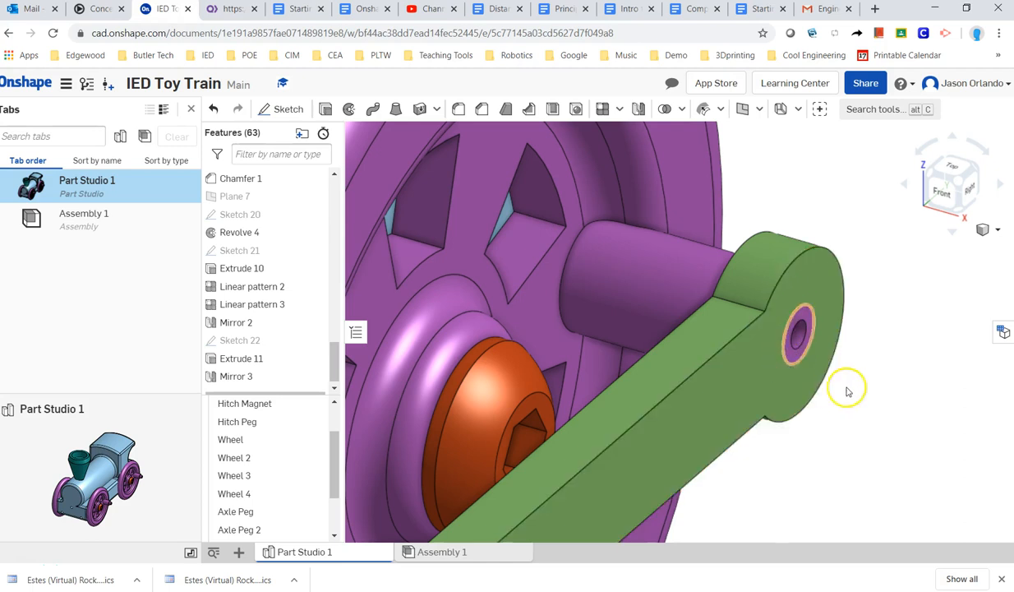
# Step: Start a sketch on the front end face of the green linkage arm and project the small peg hole's circular edge into it
pyautogui.scroll(-5, 841, 312)
pyautogui.scroll(-3, 907, 426)
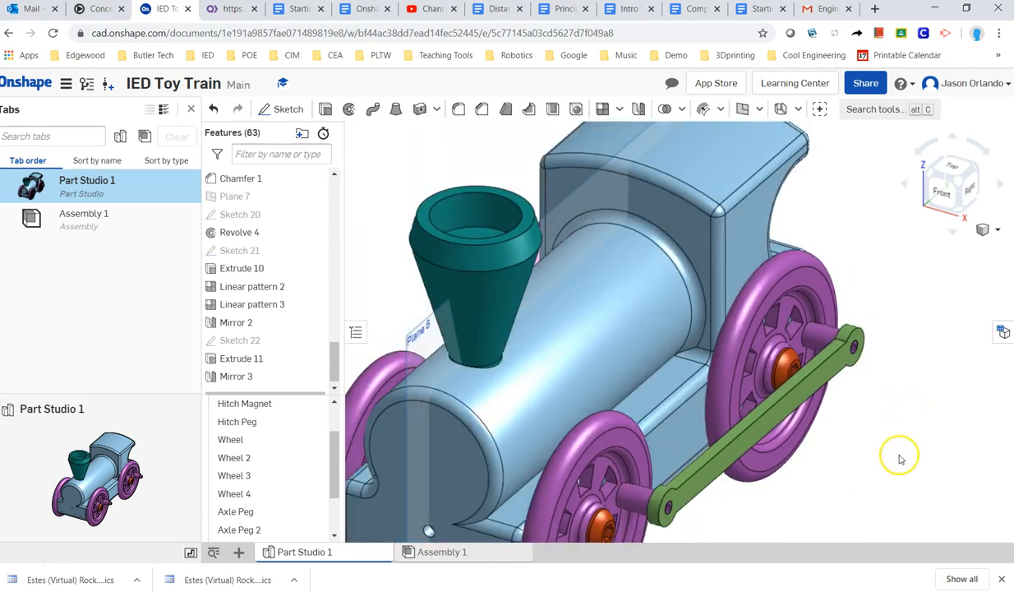
pyautogui.scroll(5, 883, 340)
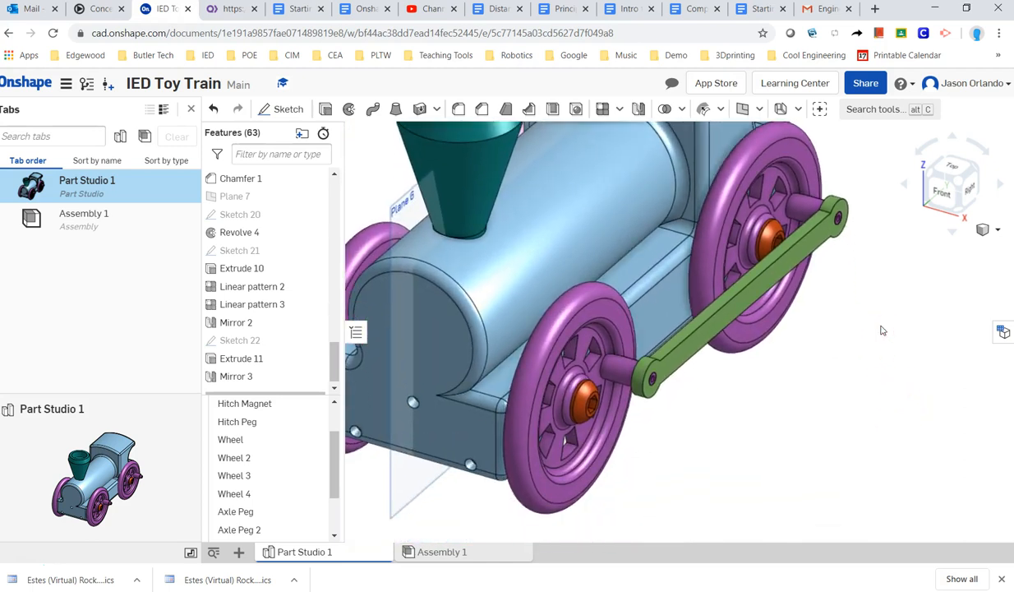
pyautogui.click(279, 110)
pyautogui.scroll(6, 656, 402)
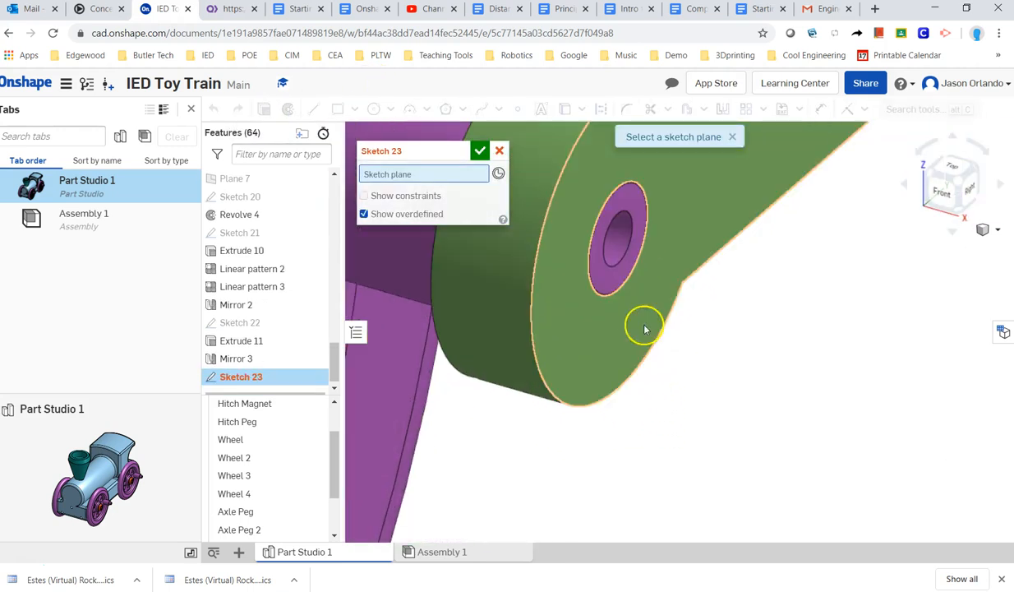
pyautogui.click(613, 278)
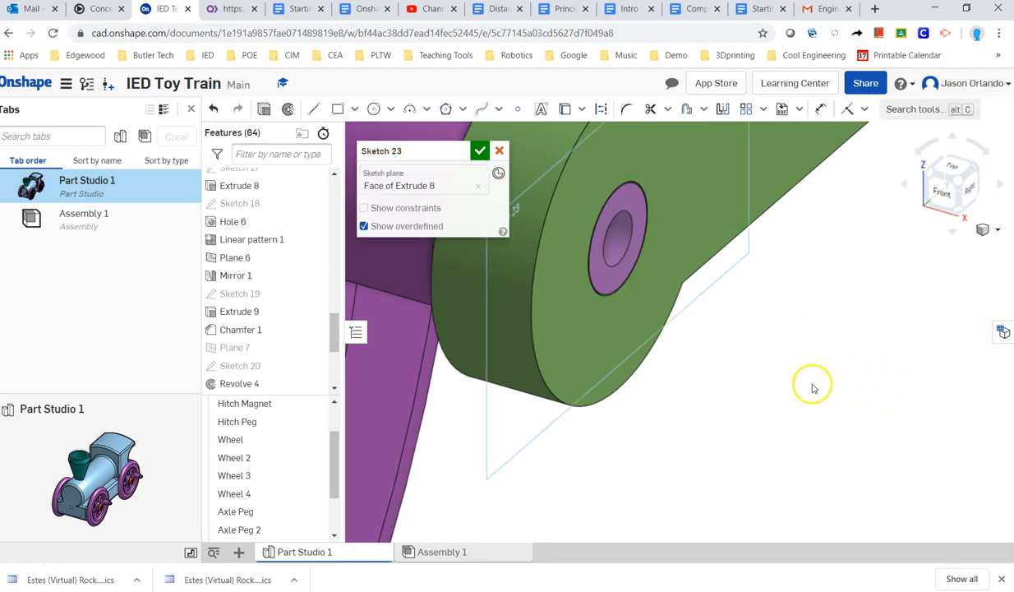
pyautogui.click(565, 110)
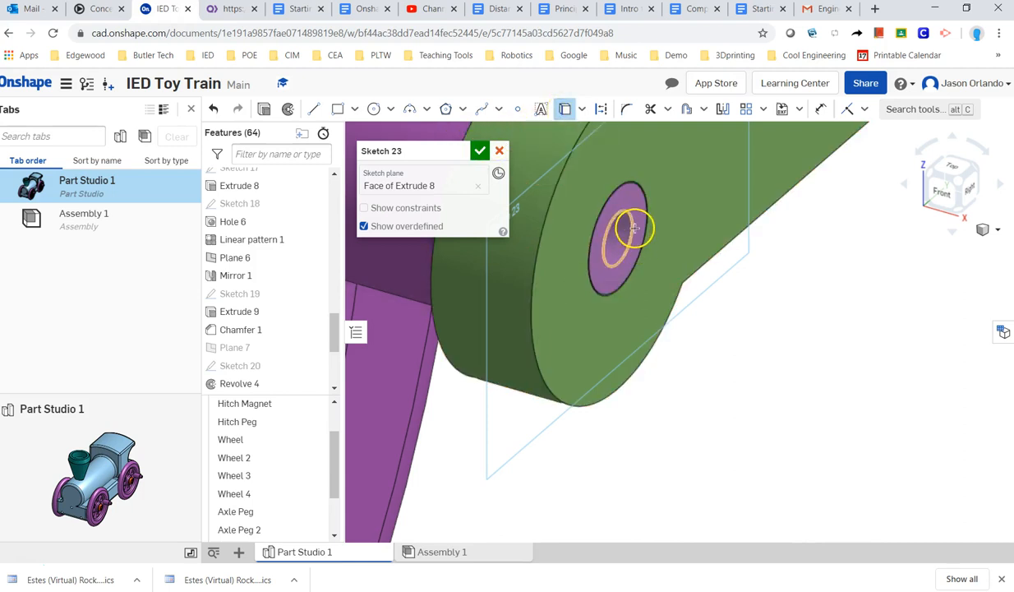
pyautogui.click(633, 224)
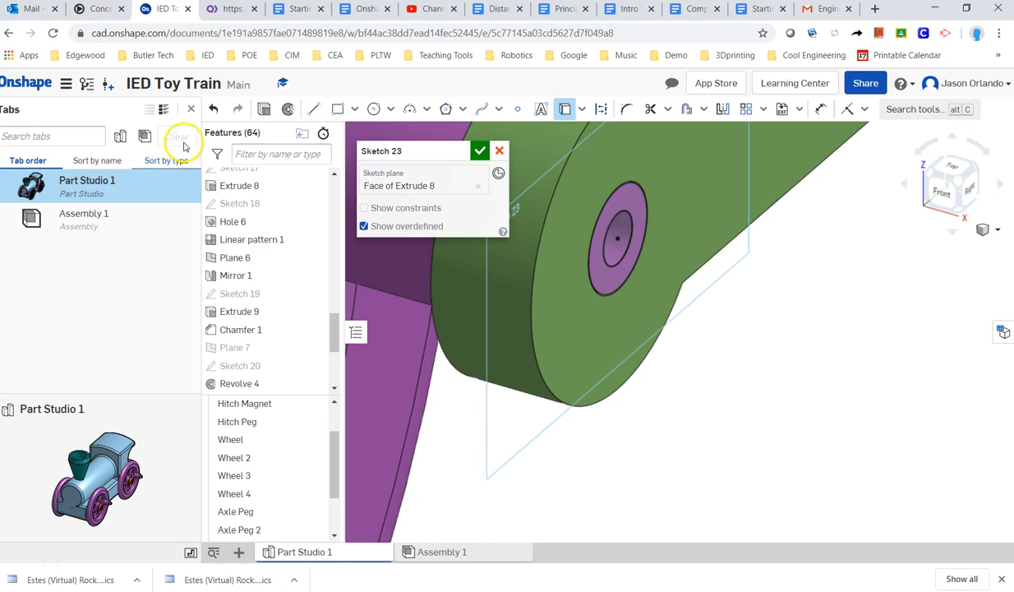
# Step: Extrude the projected circle inward into the peg hole to a blind depth of 0.25 in, taken from the Linkage Peg drawing
pyautogui.click(263, 109)
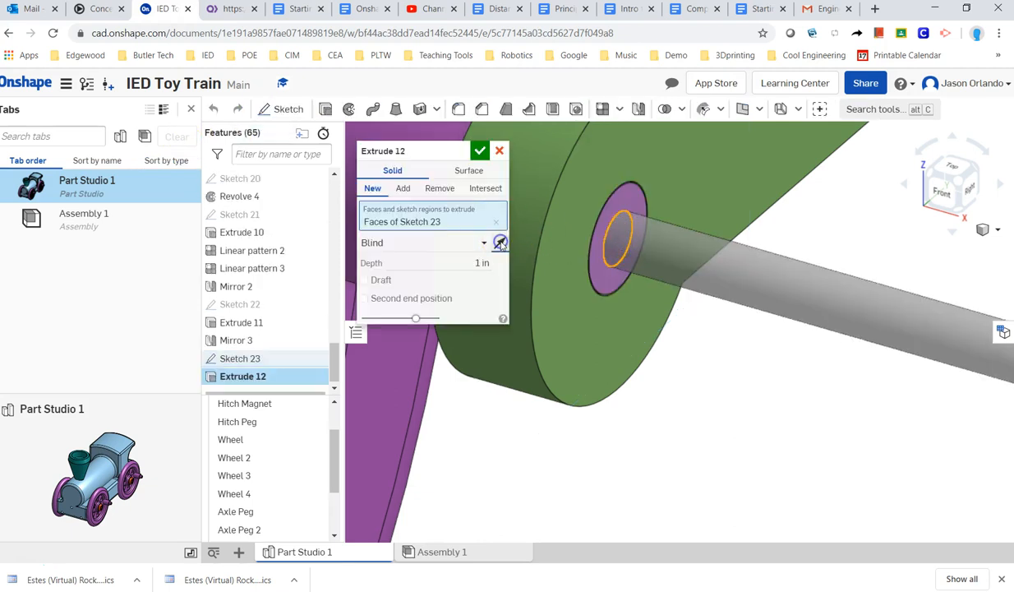
pyautogui.click(501, 244)
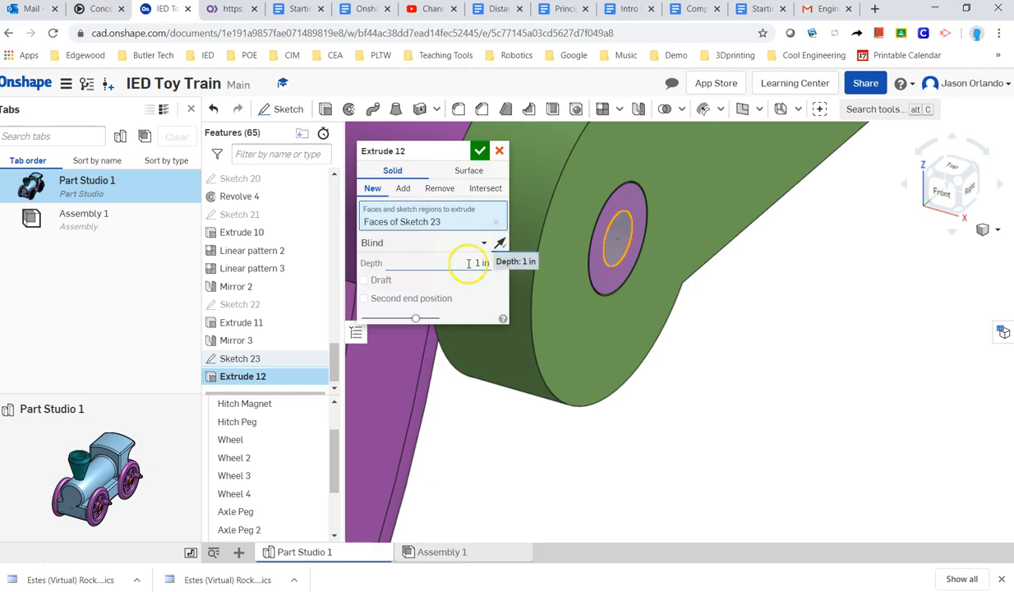
pyautogui.hotkey('alt', 'Tab')
pyautogui.hotkey('alt', 'Tab')
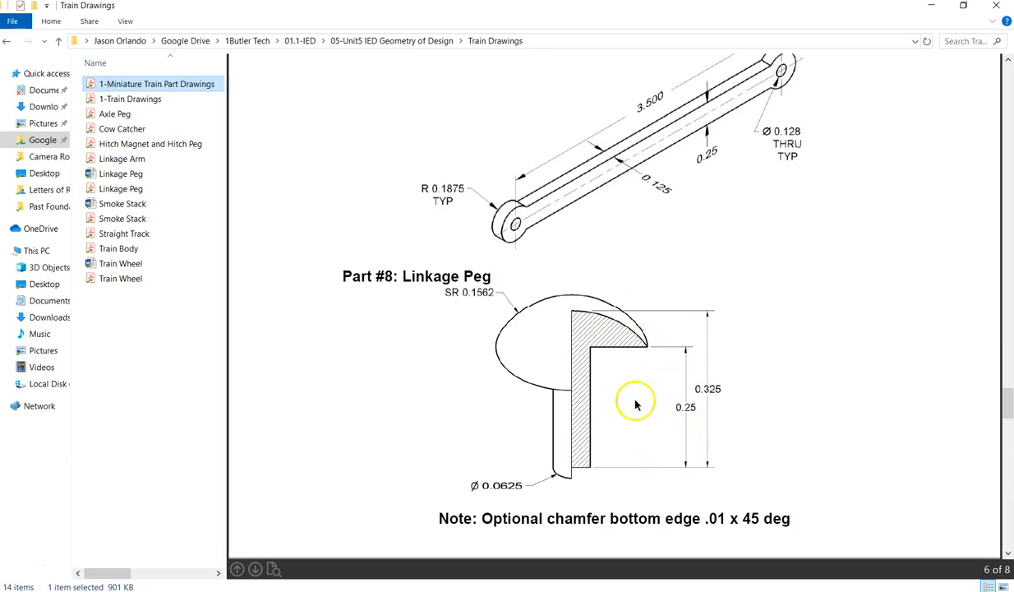
pyautogui.hotkey('alt', 'Tab')
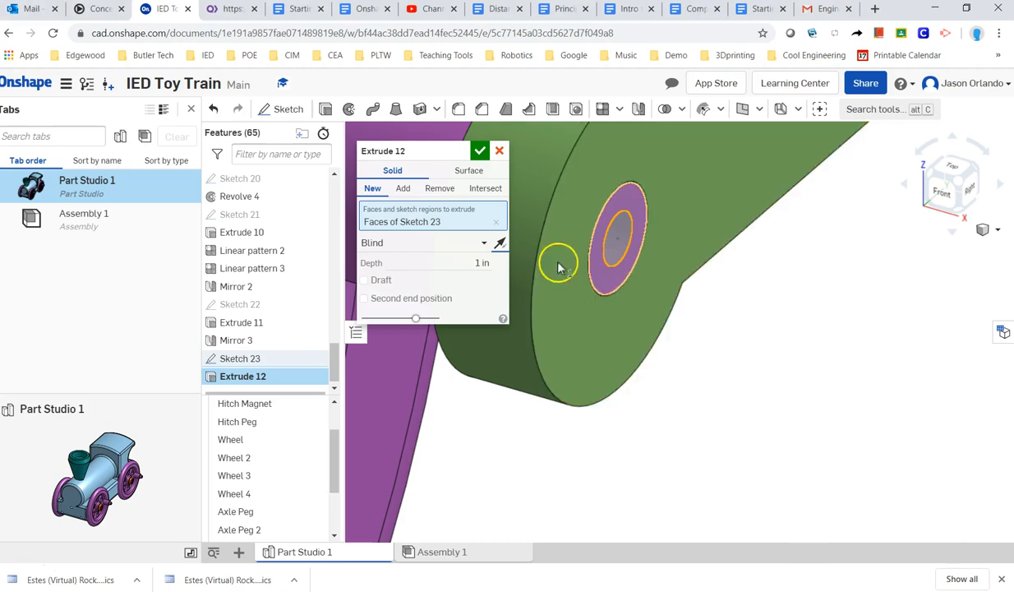
pyautogui.moveTo(462, 261); pyautogui.dragTo(502, 263)
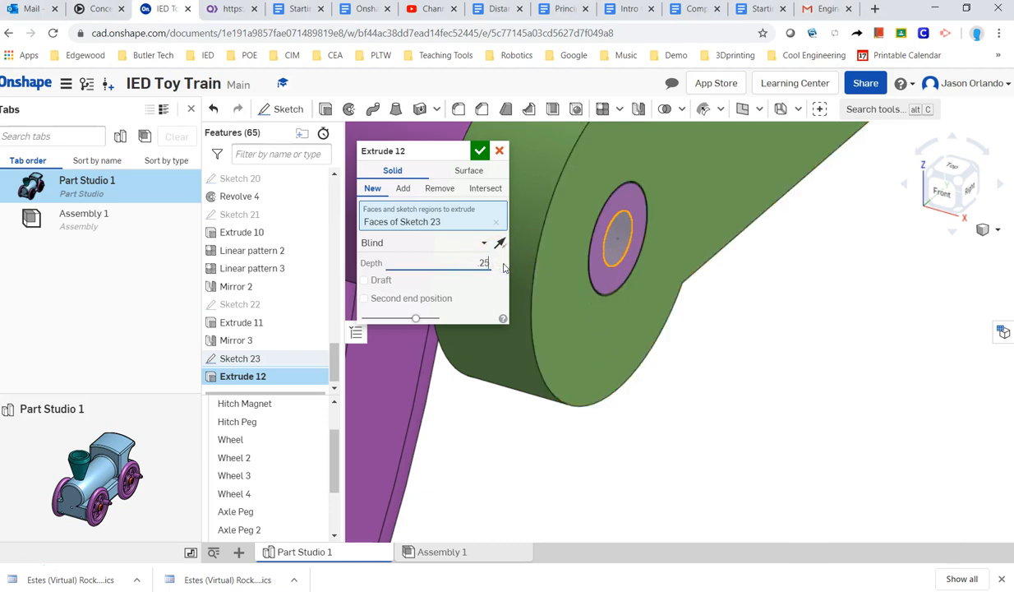
pyautogui.click(479, 151)
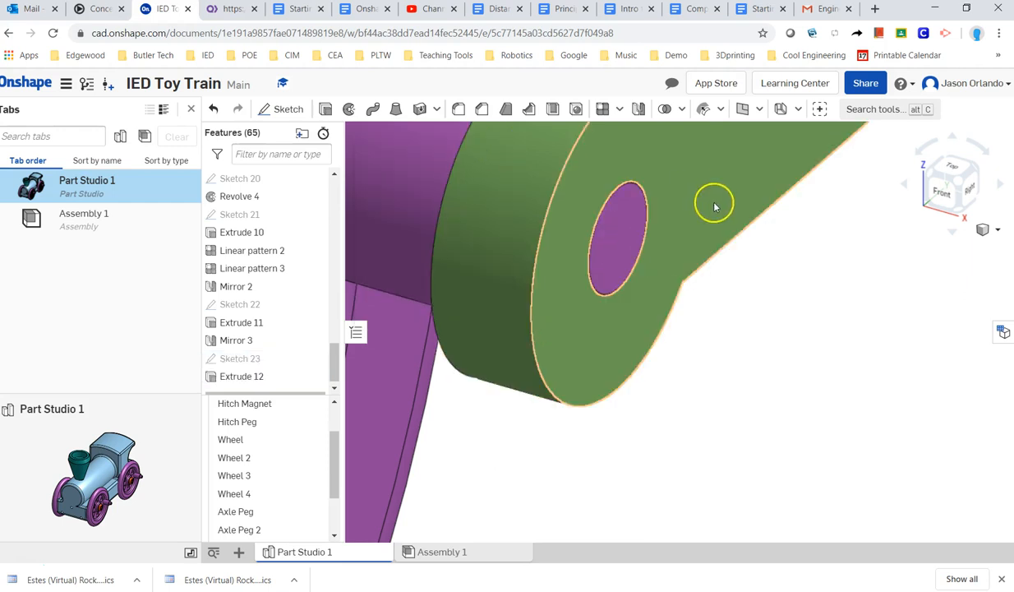
# Step: Change the peg extrusion's result type from Add to New so it forms a separate part
pyautogui.doubleClick(253, 383)
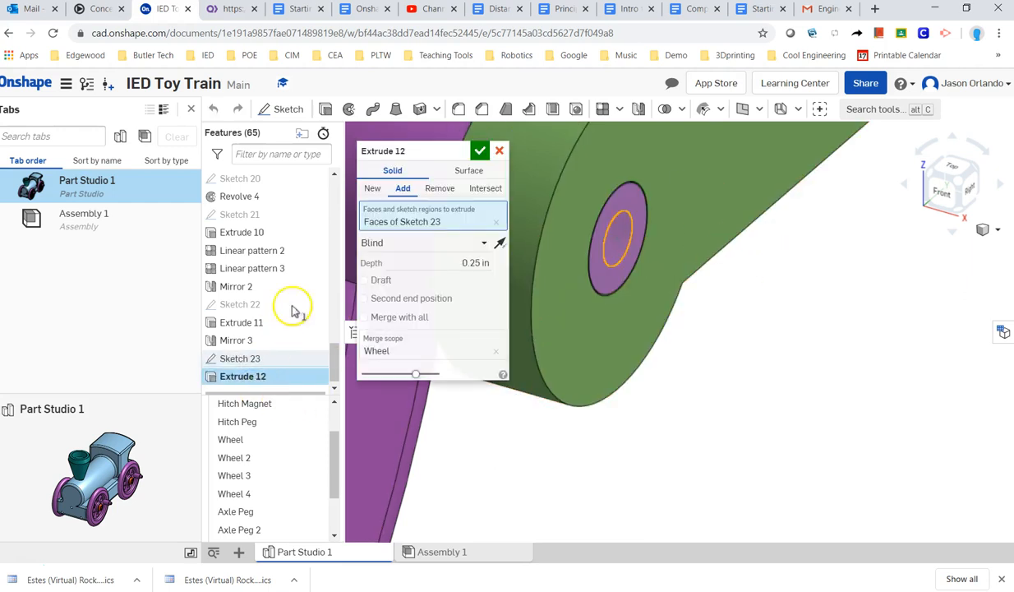
pyautogui.click(372, 189)
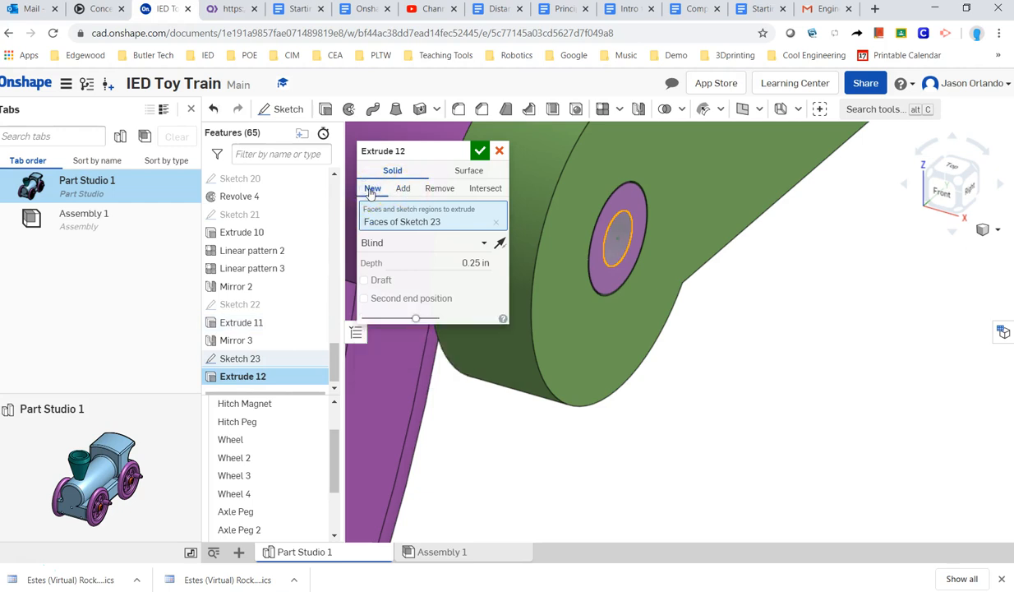
pyautogui.click(479, 151)
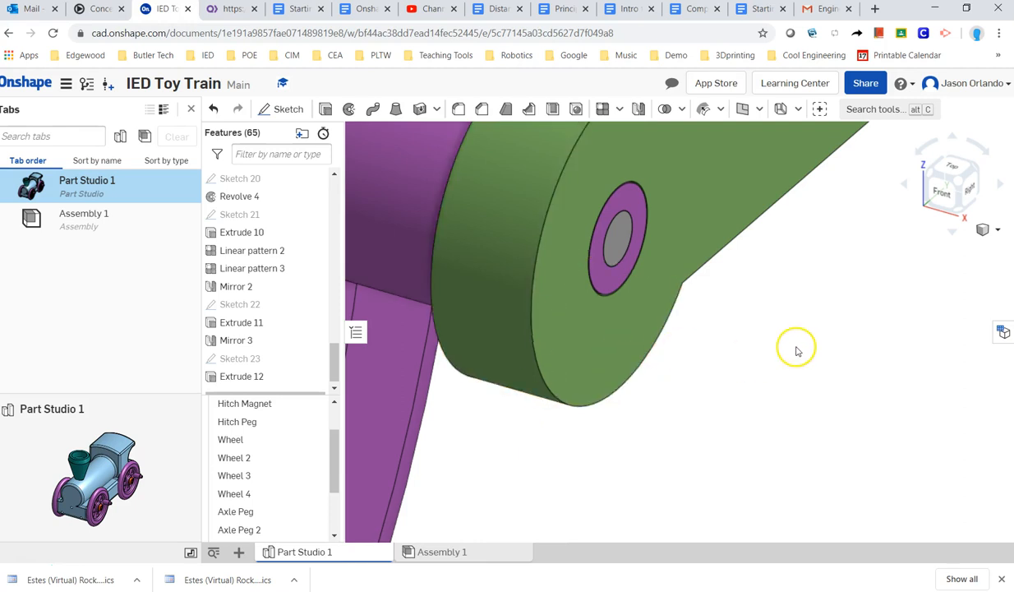
# Step: Sketch a point at the centre of the new linkage peg's circular end face and finish the sketch
pyautogui.scroll(2, 794, 352)
pyautogui.scroll(-3, 794, 352)
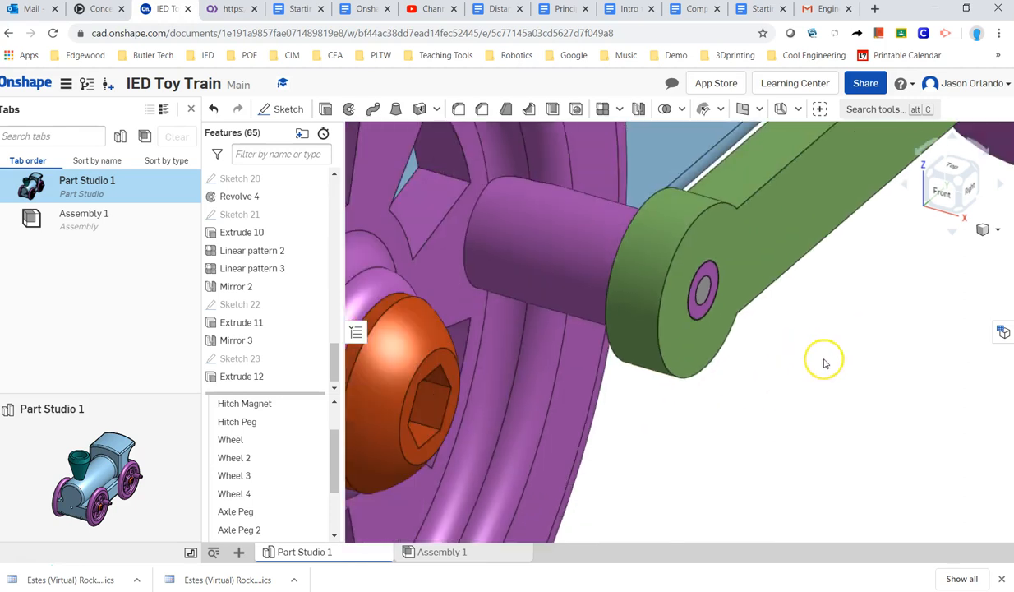
pyautogui.scroll(1, 792, 402)
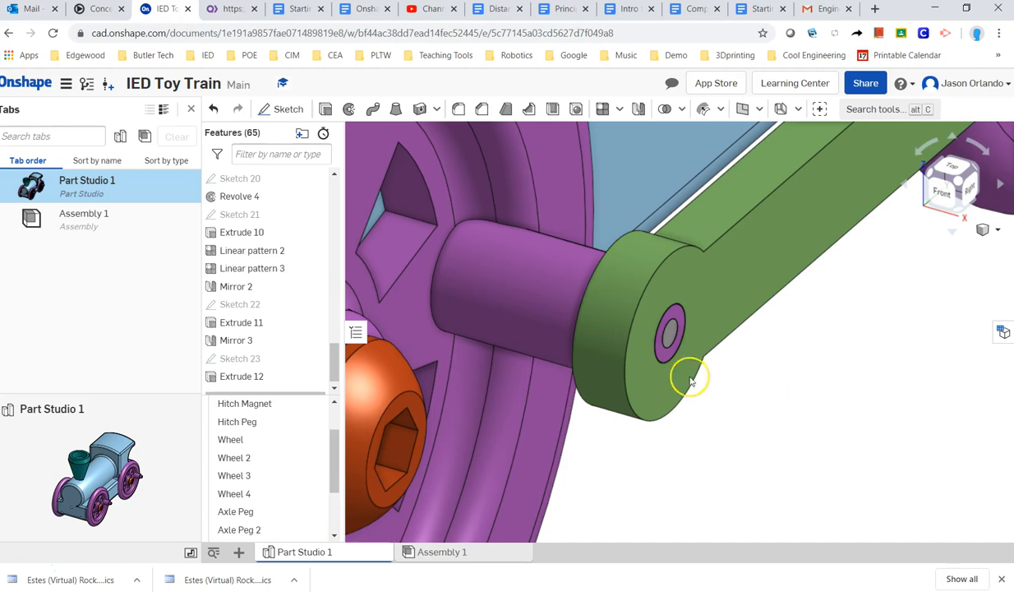
pyautogui.scroll(2, 670, 332)
pyautogui.scroll(2, 672, 333)
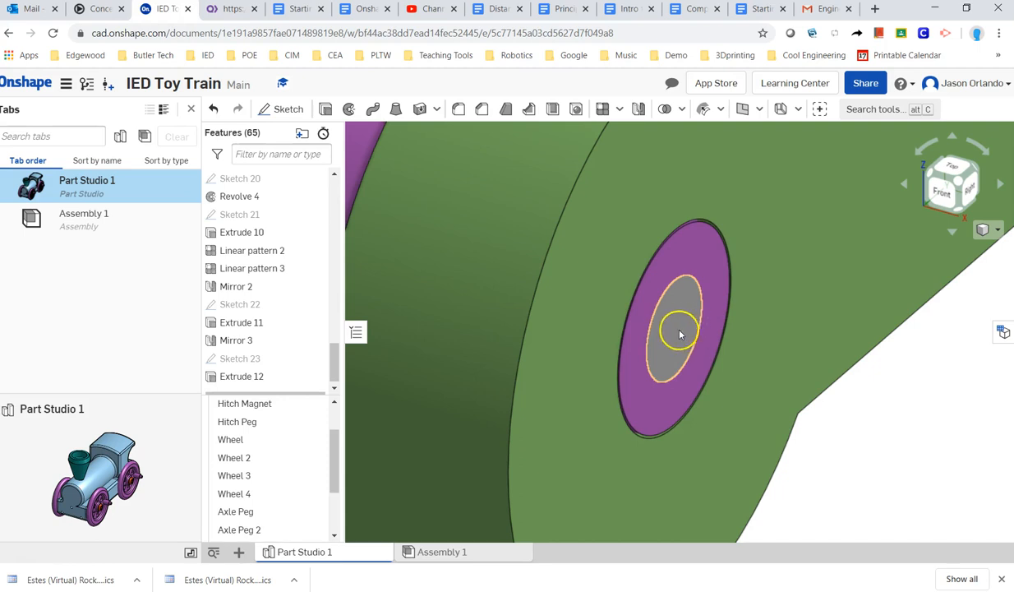
pyautogui.scroll(-5, 682, 332)
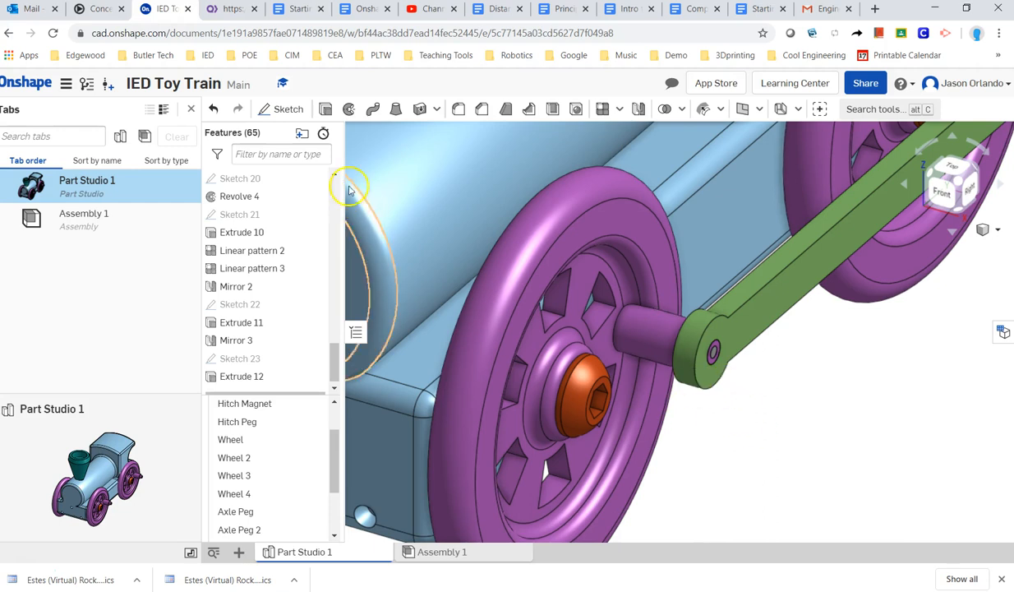
pyautogui.click(288, 108)
pyautogui.click(703, 349)
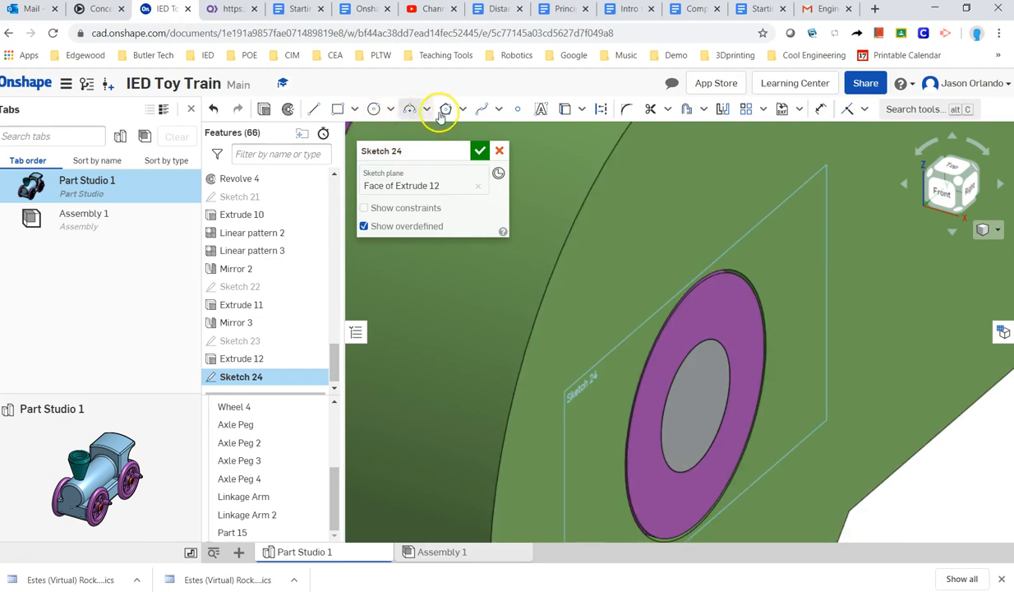
pyautogui.click(518, 109)
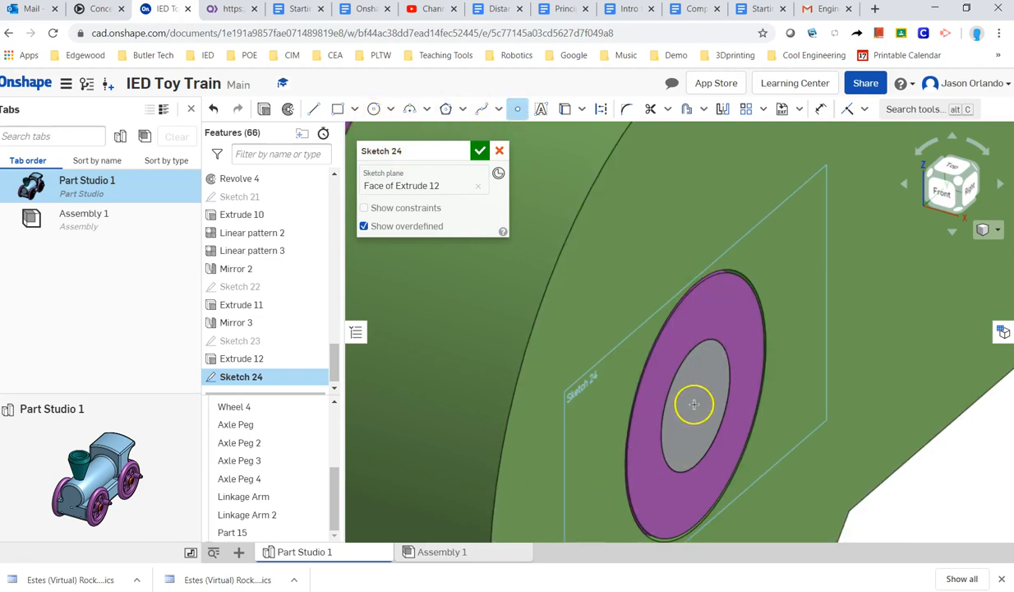
pyautogui.click(695, 405)
pyautogui.click(479, 151)
# Step: Create a Plane point plane through the sketched centre point, parallel to the underside face of the train body
pyautogui.scroll(3, 521, 185)
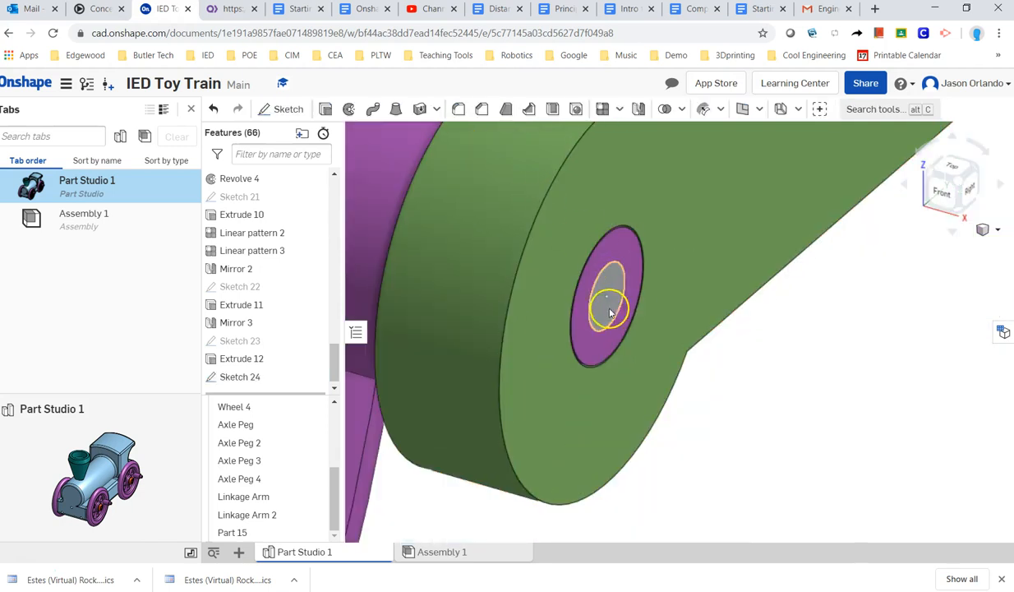
pyautogui.scroll(3, 620, 309)
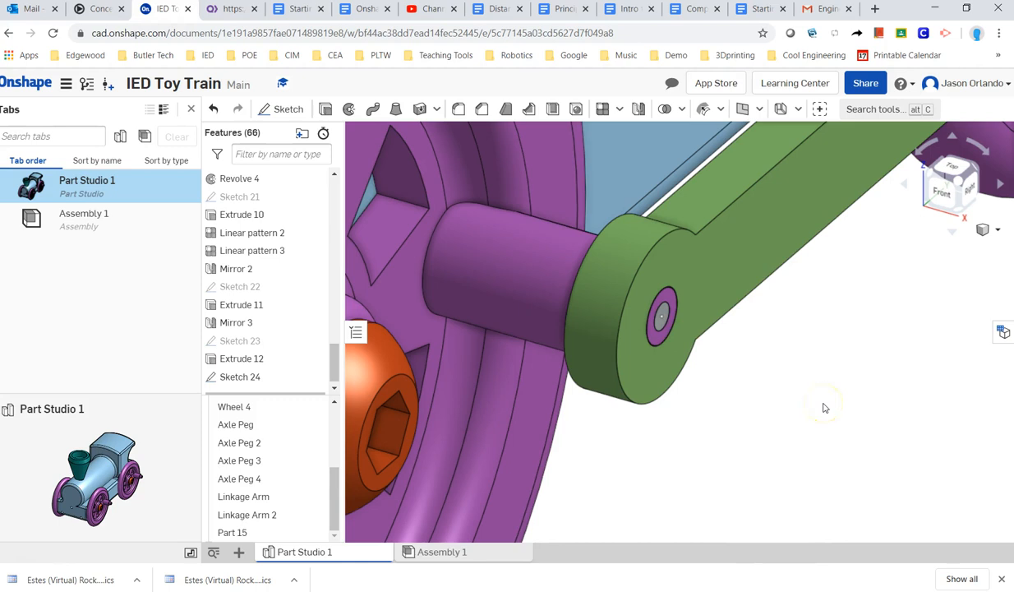
pyautogui.click(746, 112)
pyautogui.click(390, 195)
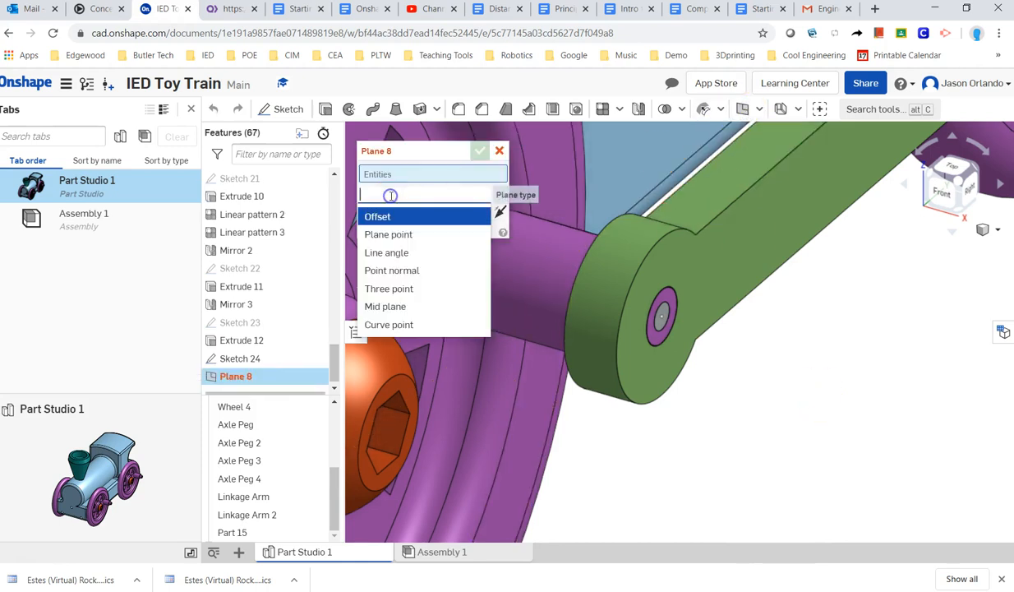
pyautogui.click(395, 235)
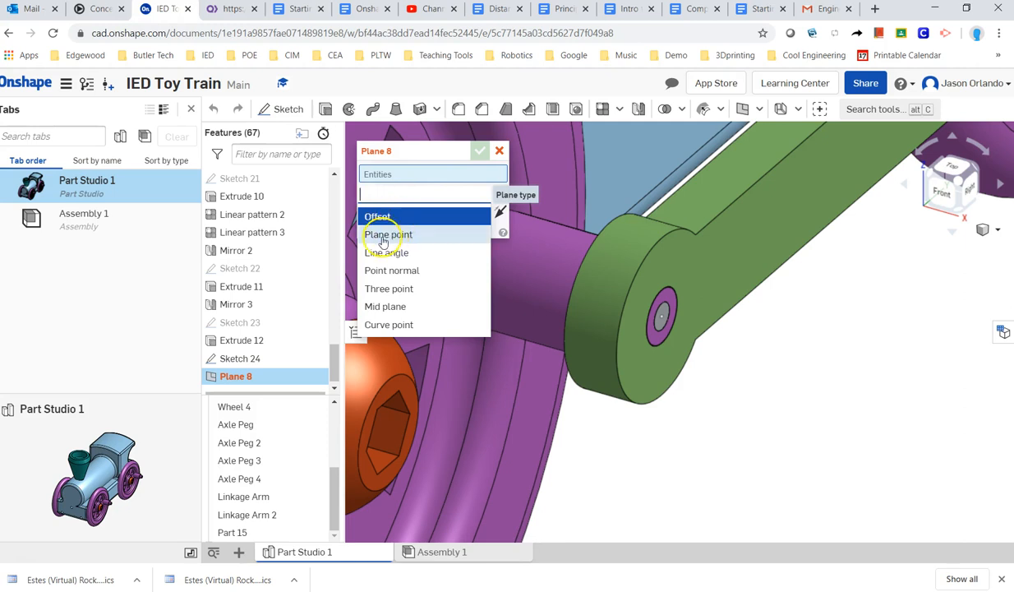
pyautogui.click(402, 237)
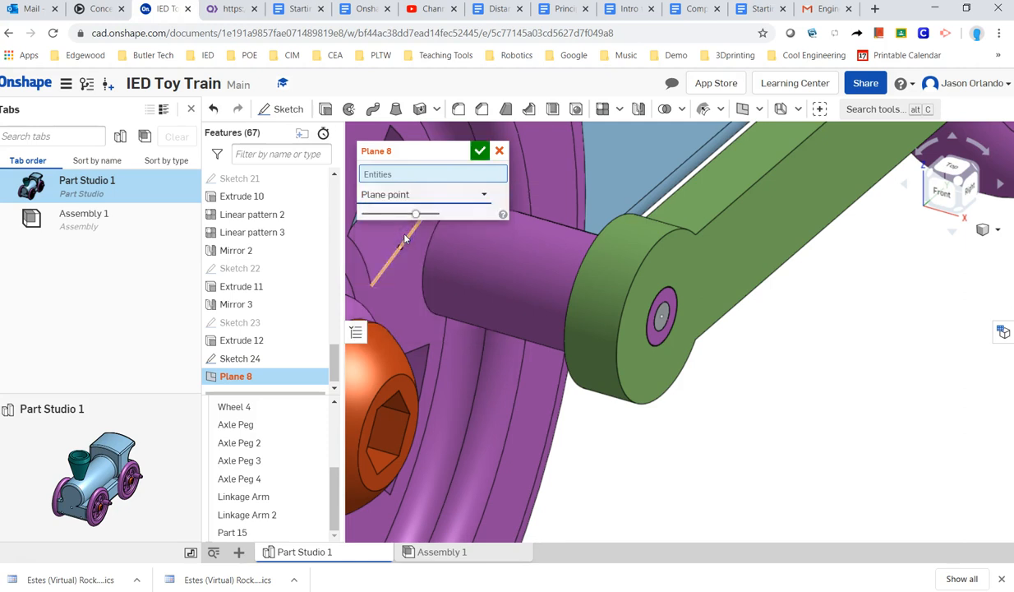
pyautogui.click(664, 319)
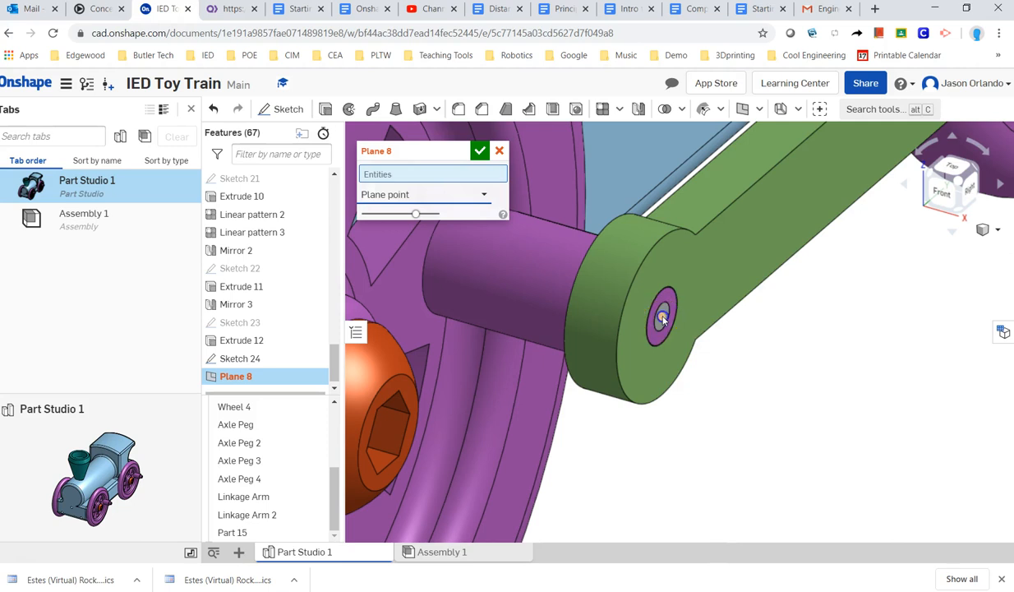
pyautogui.moveTo(838, 390)
pyautogui.mouseDown(button='right')
pyautogui.moveTo(834, 357)
pyautogui.moveTo(810, 336)
pyautogui.moveTo(797, 342)
pyautogui.moveTo(801, 423)
pyautogui.mouseUp(button='right')
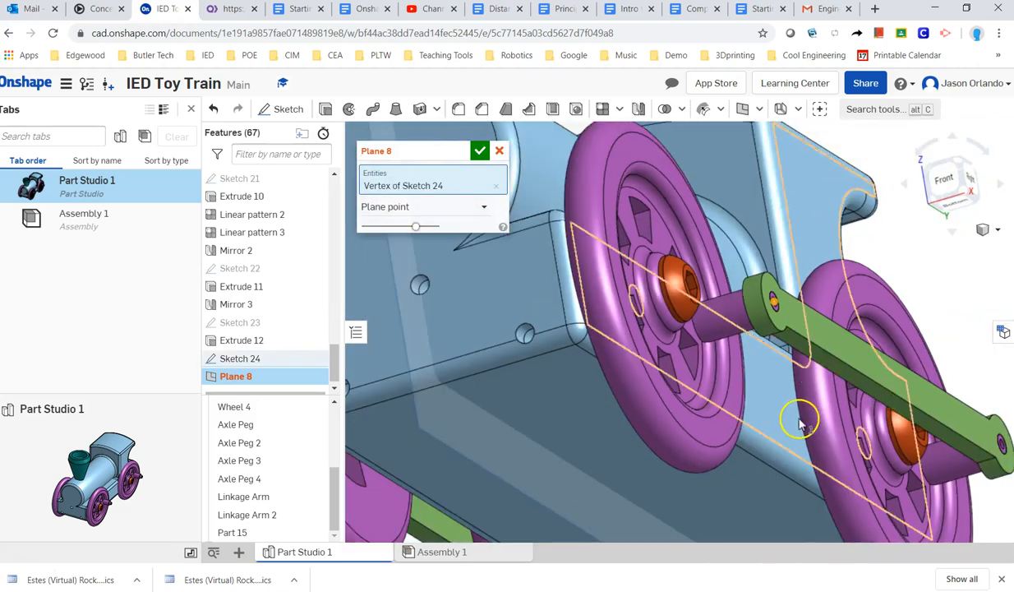
pyautogui.scroll(-5, 801, 424)
pyautogui.click(678, 424)
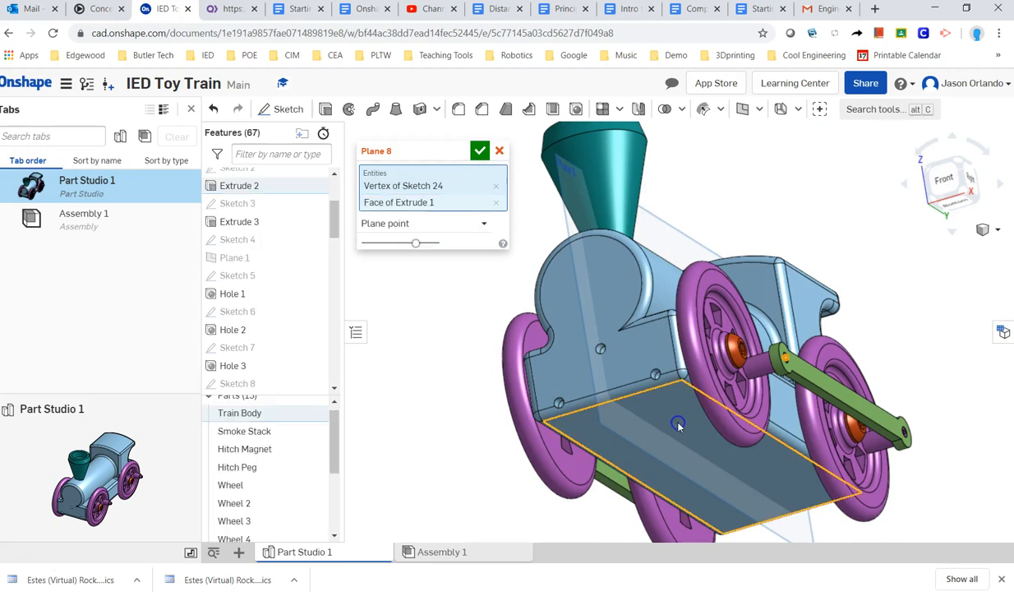
pyautogui.moveTo(861, 229); pyautogui.dragTo(530, 236, button='right')
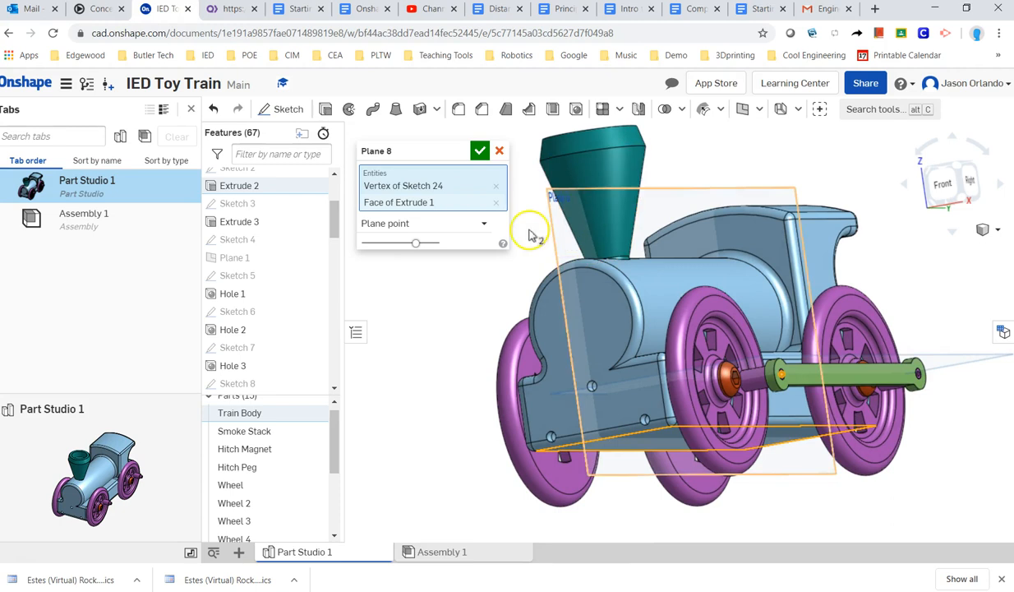
pyautogui.click(481, 150)
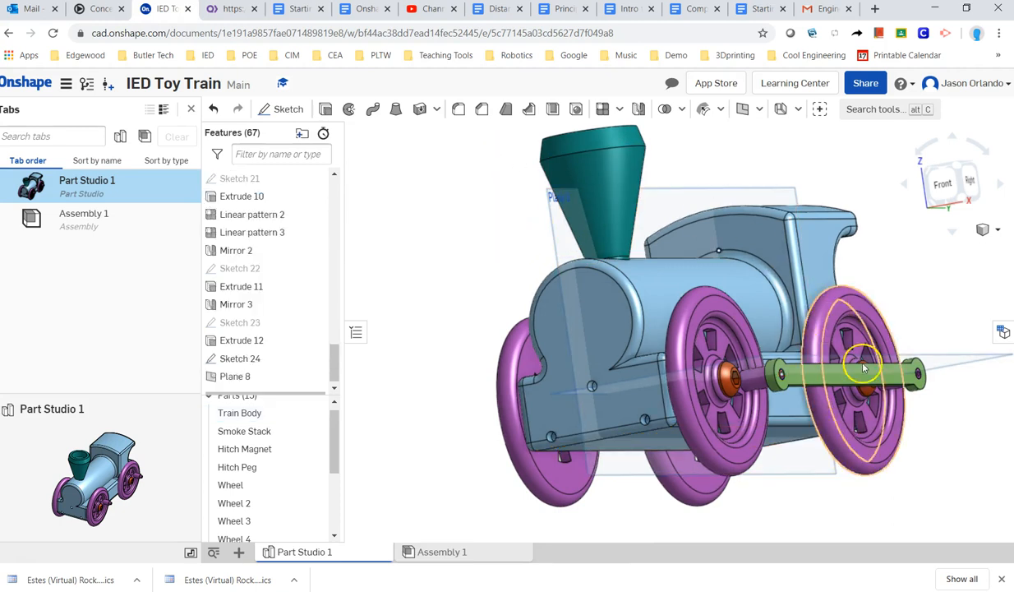
# Step: Start a sketch on Plane 8 and check the head dimensions on the Part #8 Linkage Peg drawing
pyautogui.moveTo(916, 278); pyautogui.dragTo(890, 270, button='right')
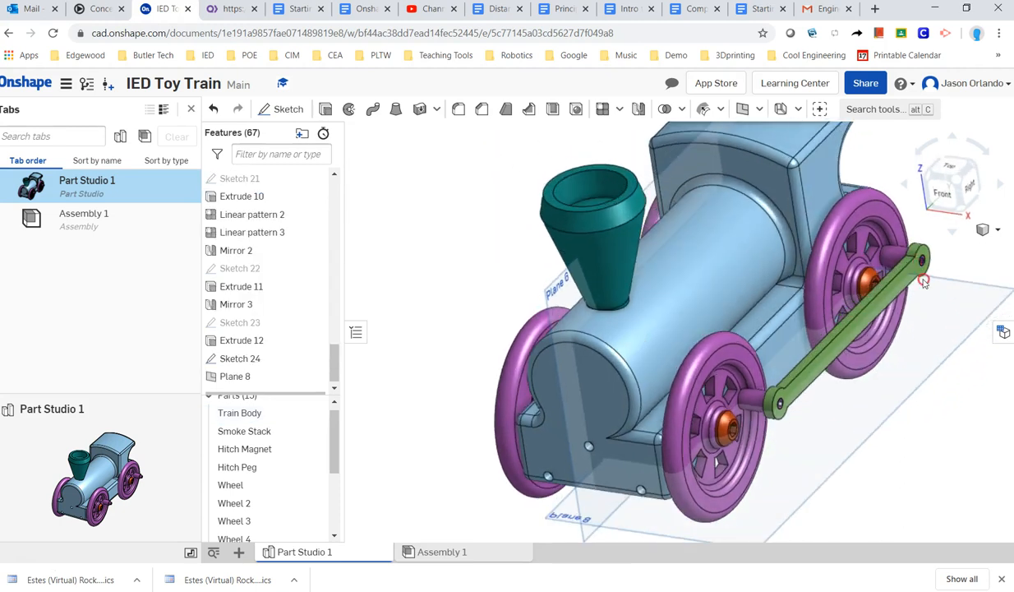
pyautogui.click(271, 109)
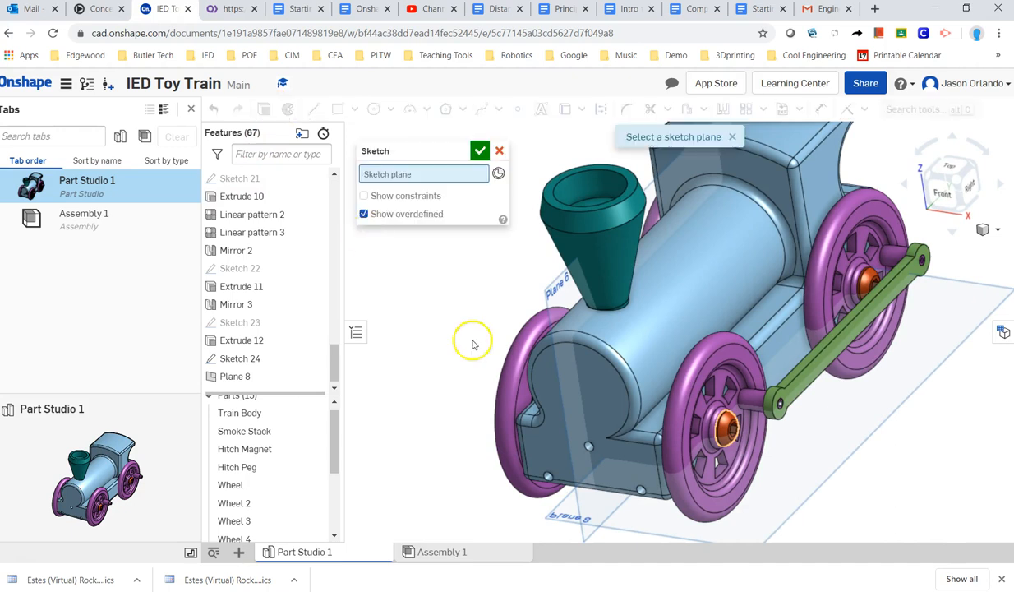
pyautogui.click(870, 448)
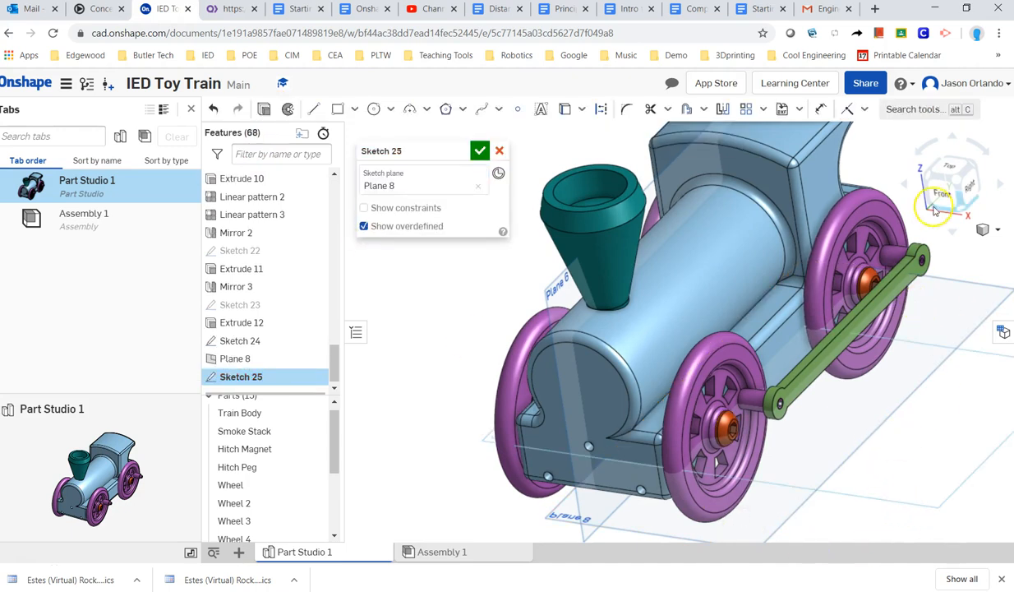
pyautogui.click(951, 169)
pyautogui.scroll(-3, 776, 380)
pyautogui.scroll(10, 747, 363)
pyautogui.scroll(5, 644, 372)
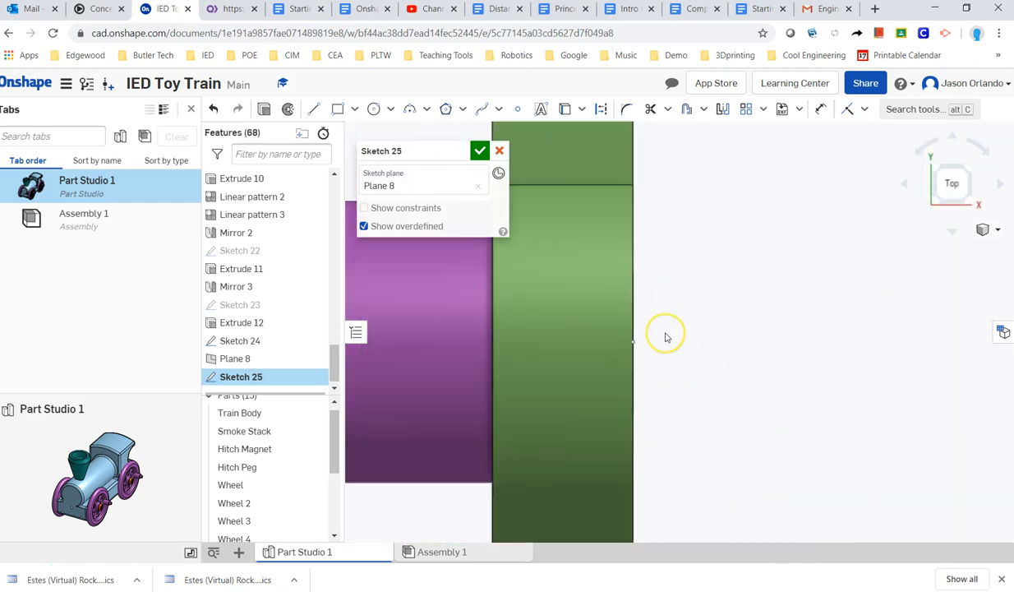
pyautogui.hotkey('alt', 'Tab')
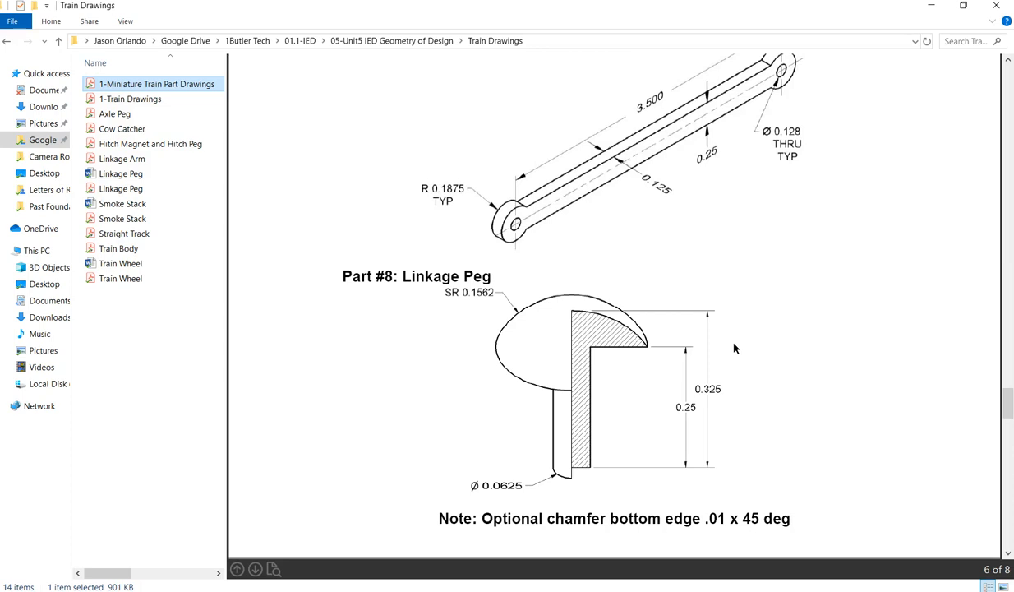
pyautogui.hotkey('alt', 'Tab')
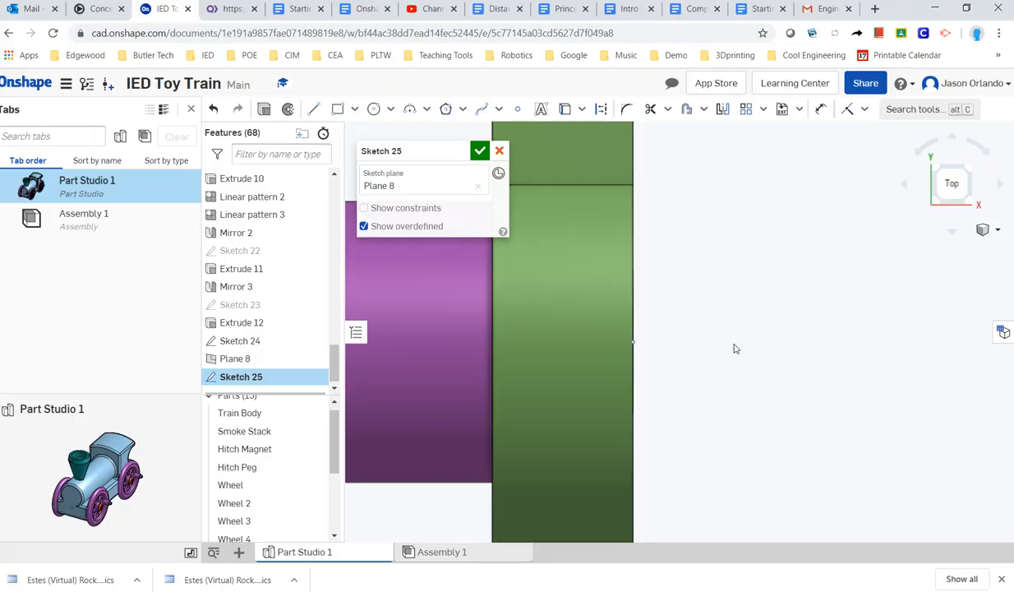
# Step: Sketch a horizontal line from the peg's centre point outward from the linkage arm, 0.075 in long
pyautogui.click(311, 109)
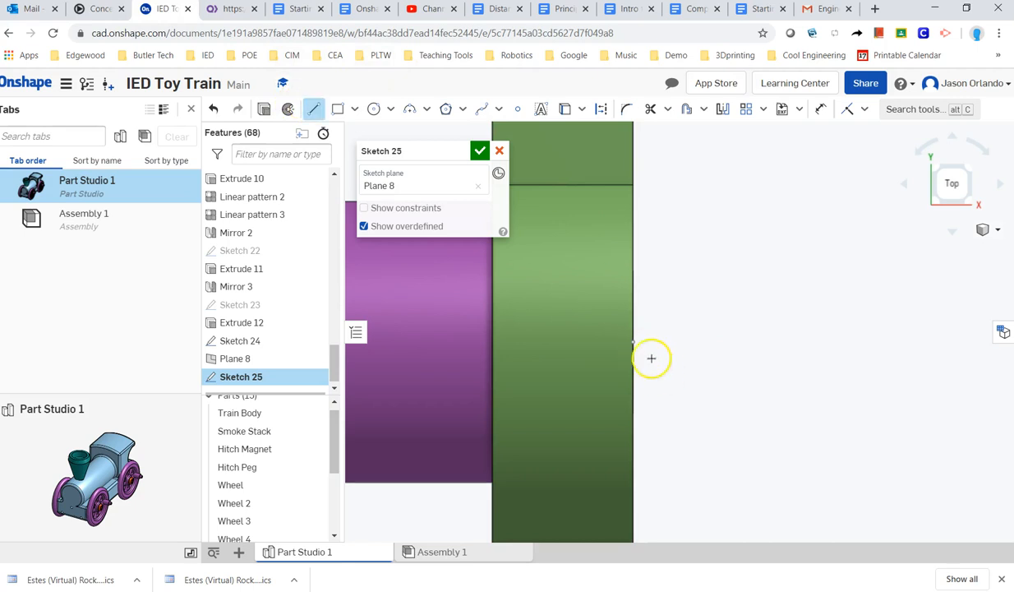
pyautogui.click(632, 341)
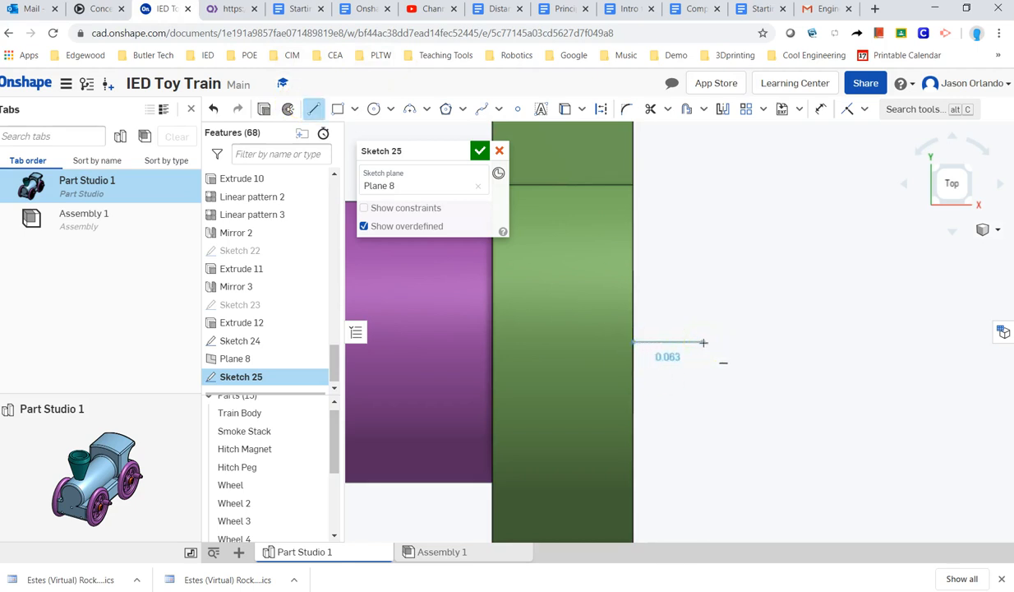
pyautogui.click(704, 342)
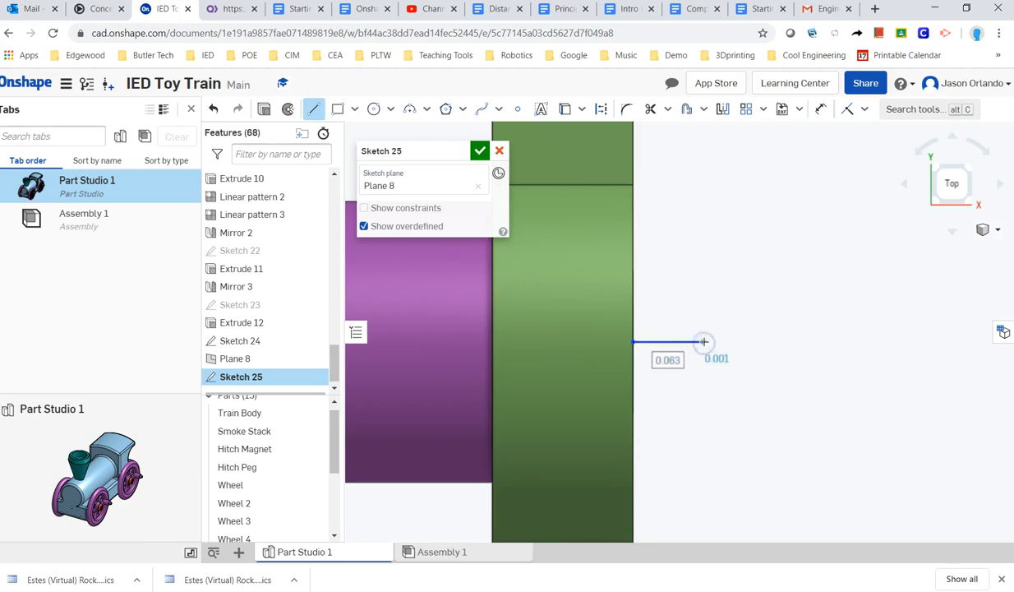
pyautogui.write('0.075')
pyautogui.press('Return')
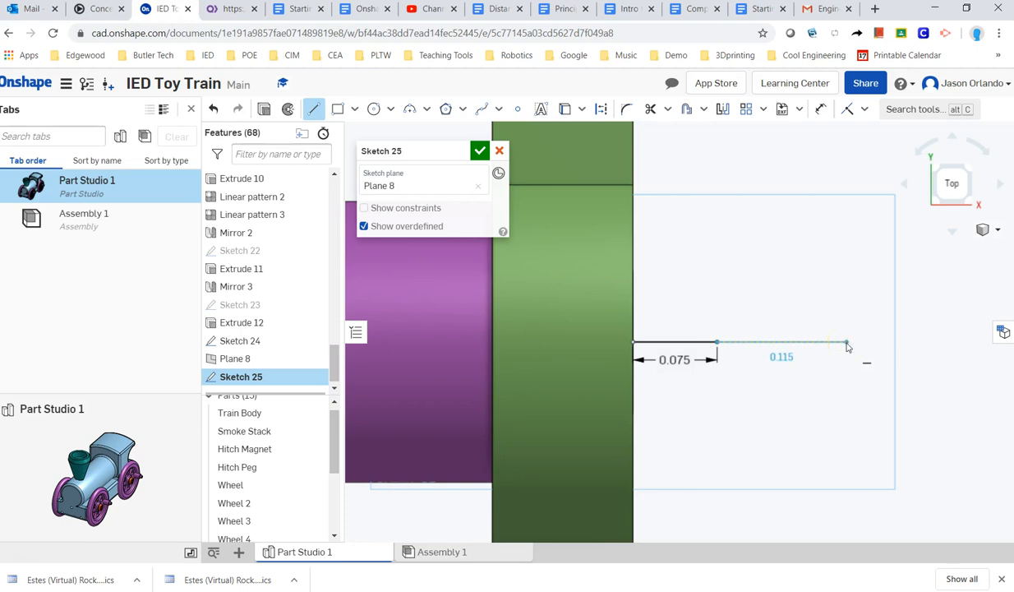
pyautogui.press('Escape')
# Step: Sketch a vertical line about 0.154 in long from the peg's centre point down along the linkage arm's outer face
pyautogui.click(315, 110)
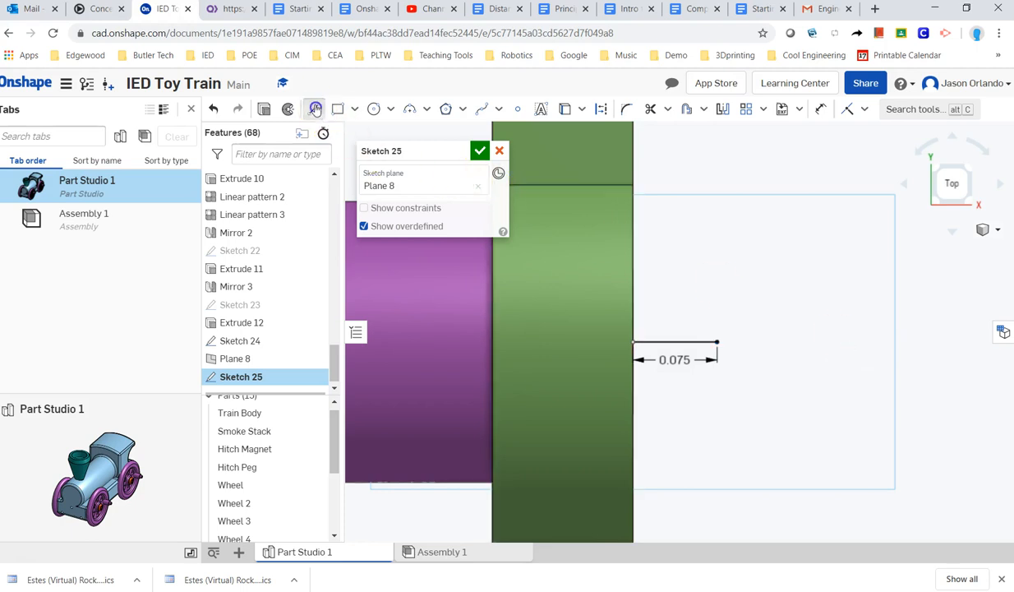
pyautogui.click(633, 341)
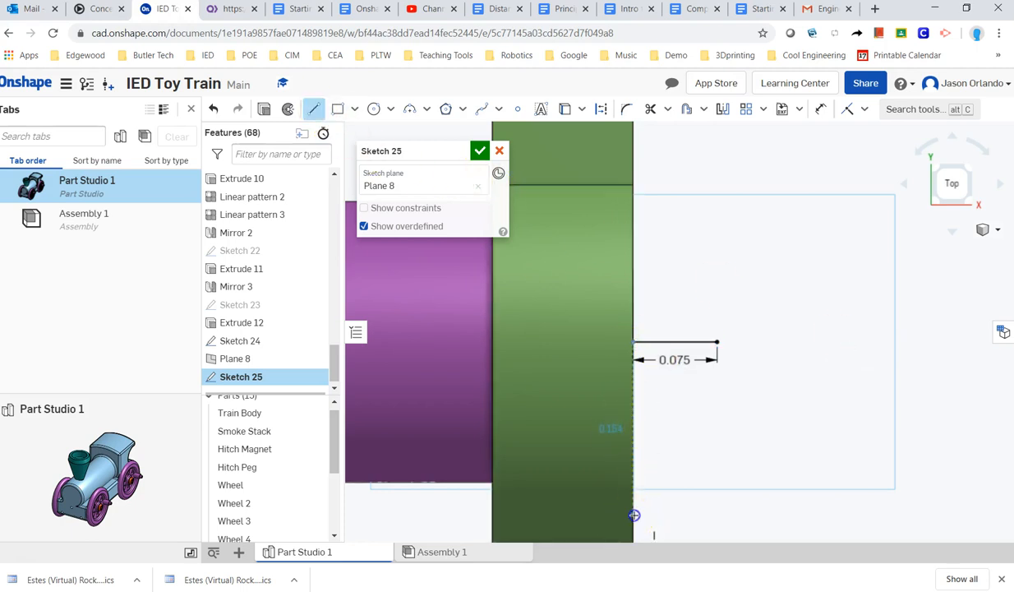
pyautogui.click(634, 515)
pyautogui.press('Escape')
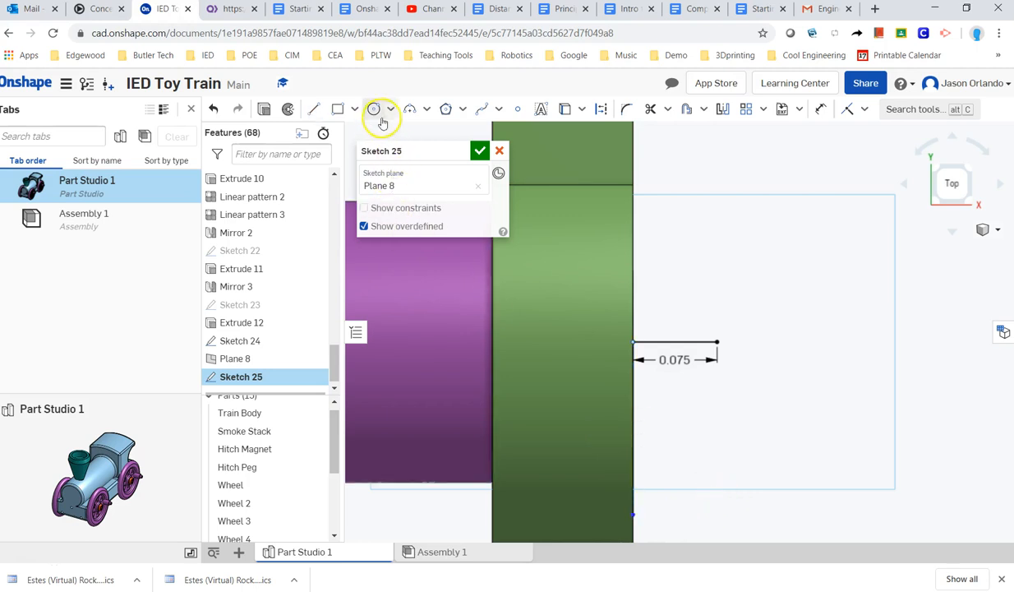
# Step: Close the peg head profile with a three-point arc of about 0.11 in radius between the free ends of the vertical and horizontal lines
pyautogui.click(410, 109)
pyautogui.click(633, 515)
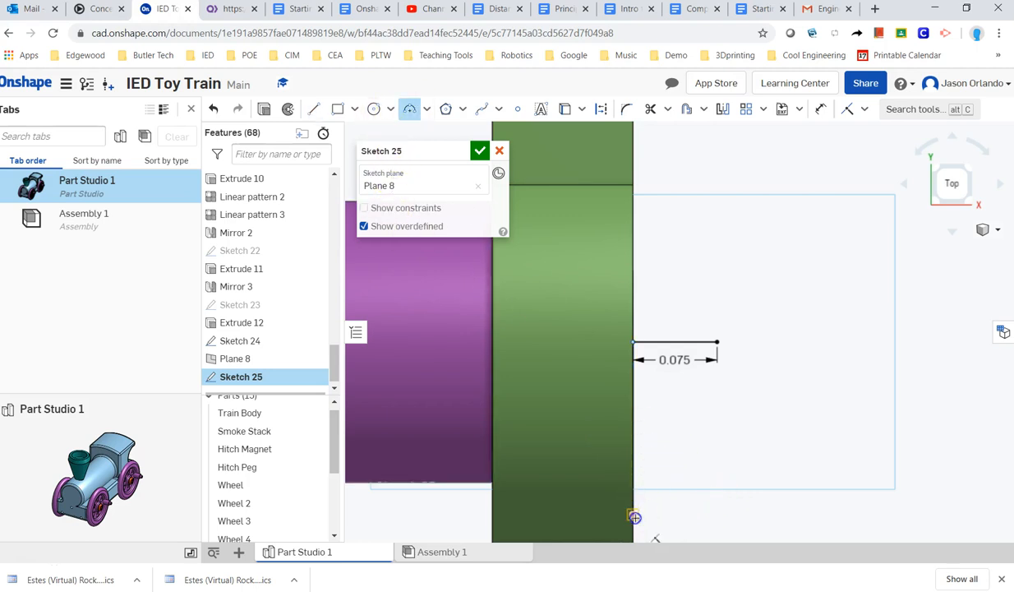
pyautogui.click(718, 342)
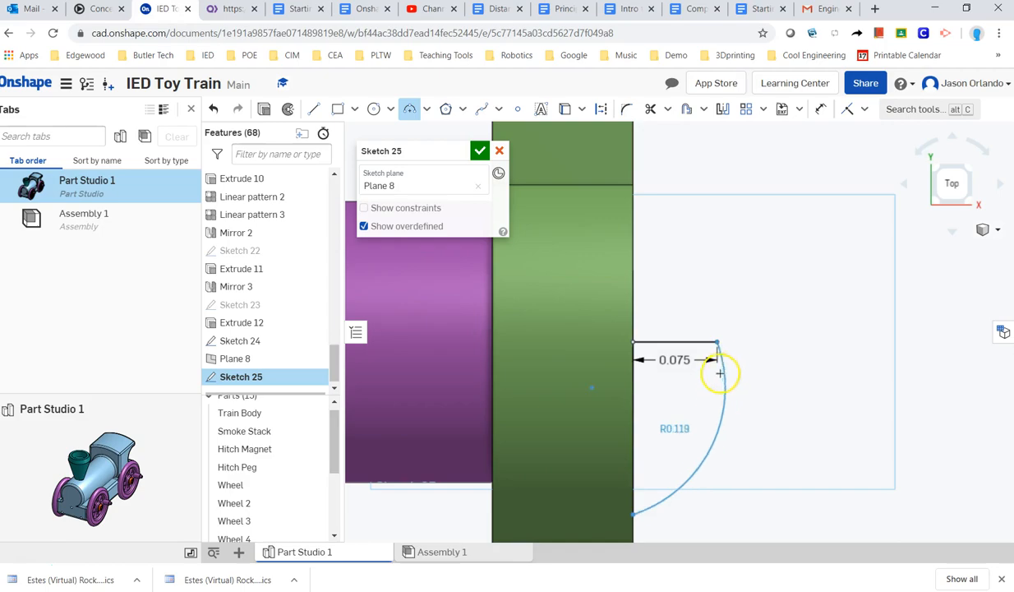
pyautogui.hotkey('alt', 'Tab')
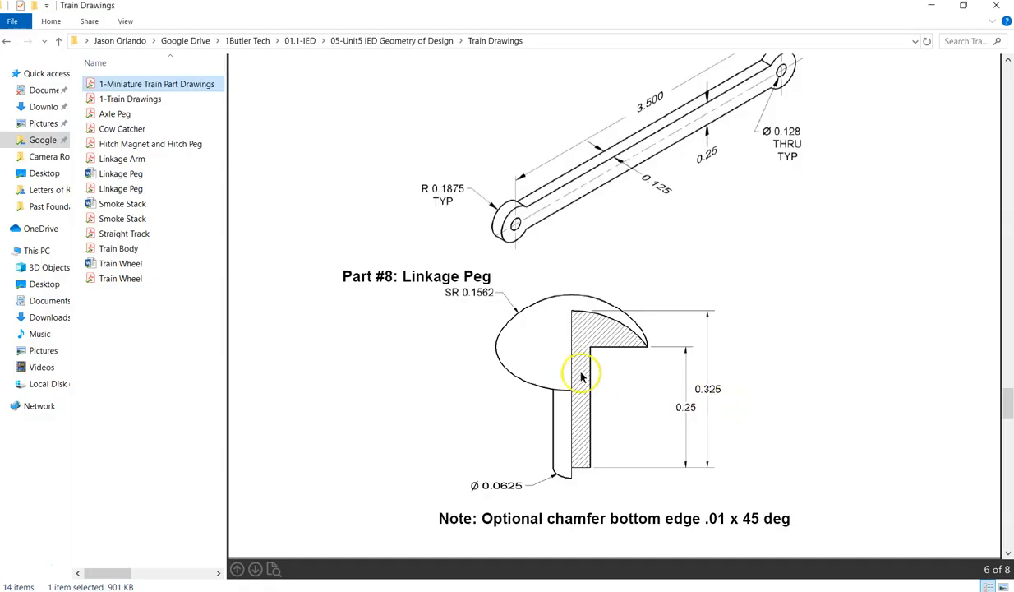
pyautogui.hotkey('alt', 'Tab')
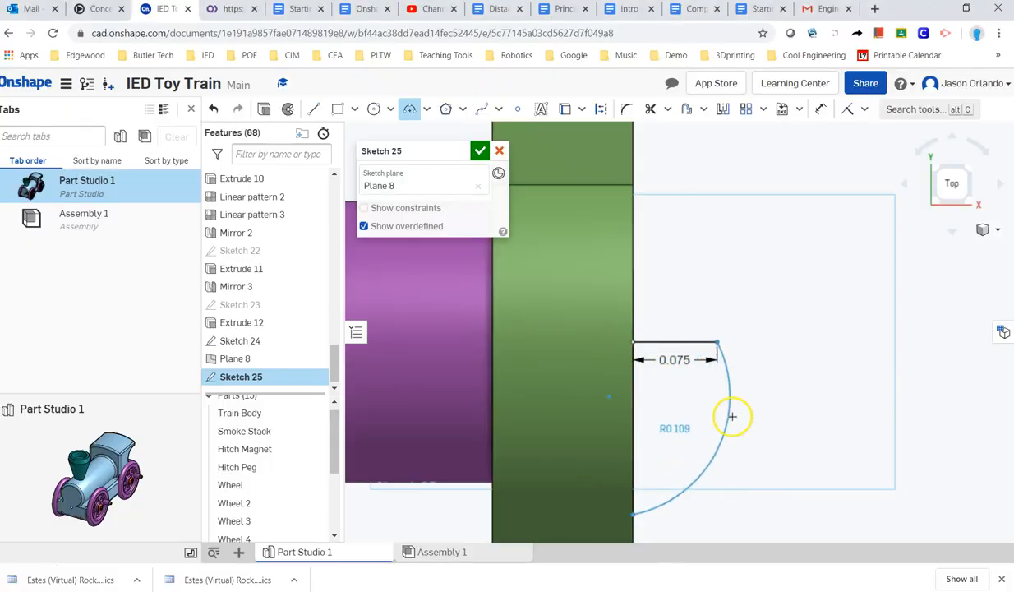
pyautogui.click(727, 414)
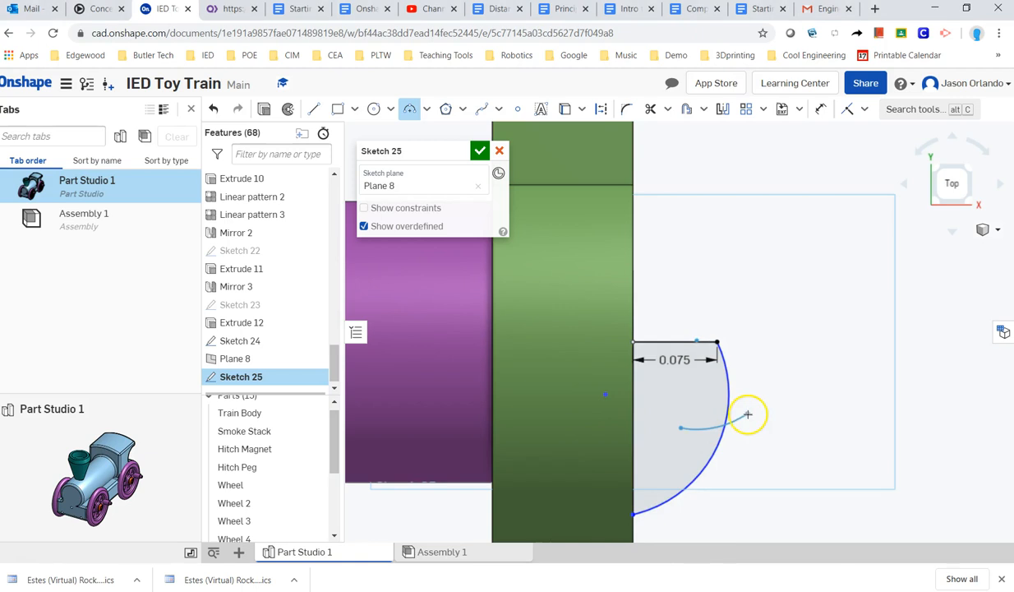
pyautogui.press('Escape')
# Step: Dimension the arc of the peg head with a radius of 0.1562 in
pyautogui.click(824, 112)
pyautogui.click(726, 430)
pyautogui.click(755, 434)
pyautogui.write('1')
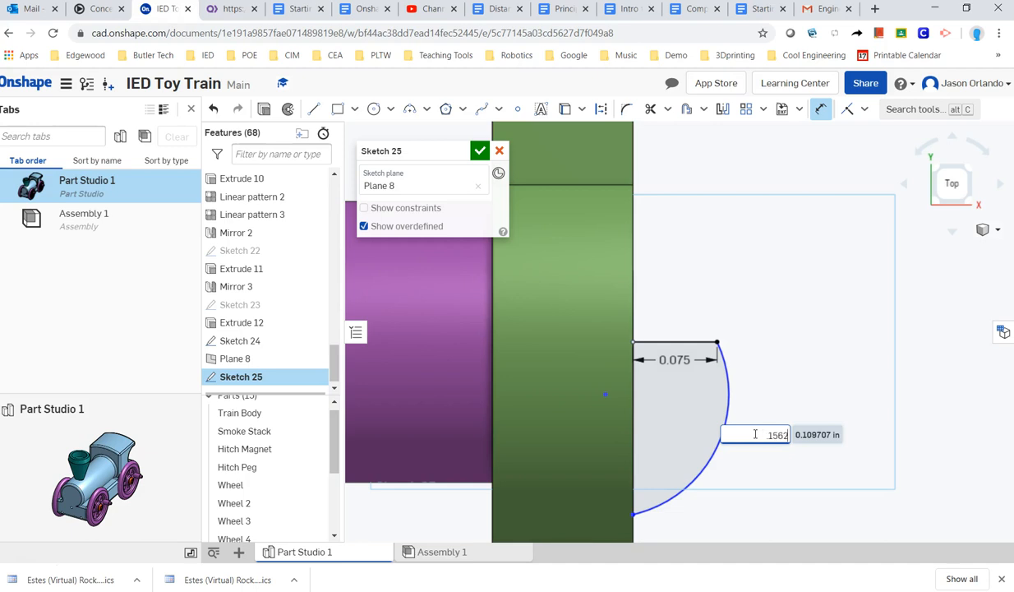
pyautogui.write('562')
pyautogui.press('Return')
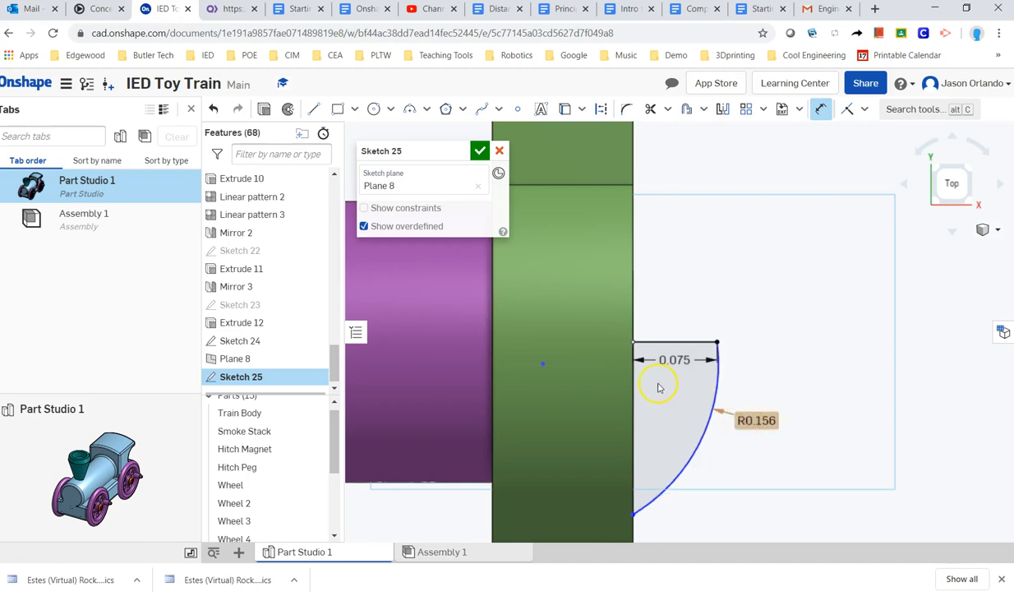
pyautogui.press('Escape')
# Step: Align the arc's centre point with the horizontal line using a Coincident constraint and finish the sketch
pyautogui.moveTo(541, 362)
pyautogui.mouseDown()
pyautogui.moveTo(523, 342)
pyautogui.moveTo(566, 366)
pyautogui.moveTo(541, 346)
pyautogui.mouseUp()
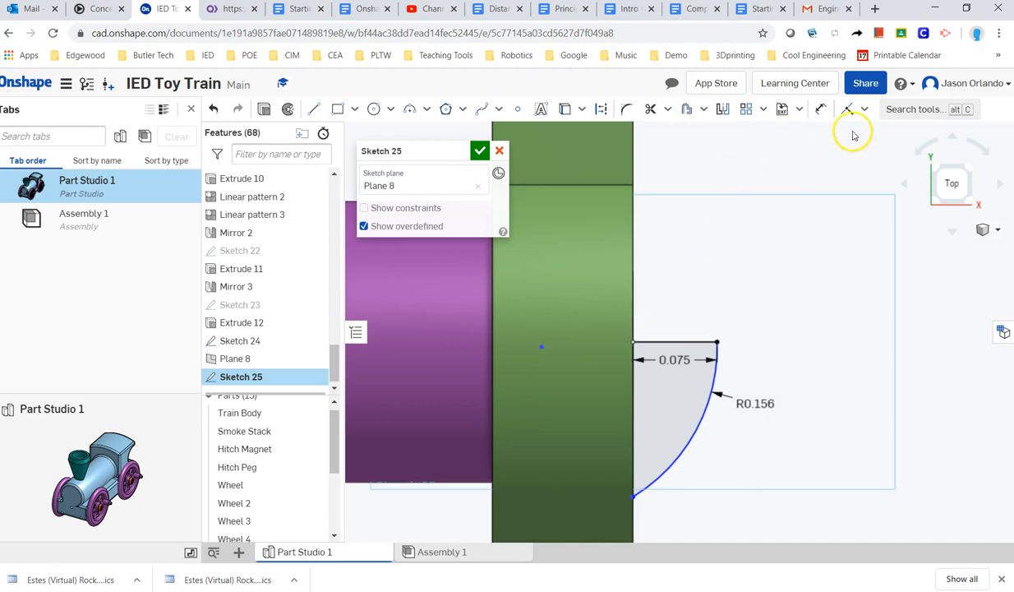
pyautogui.click(866, 110)
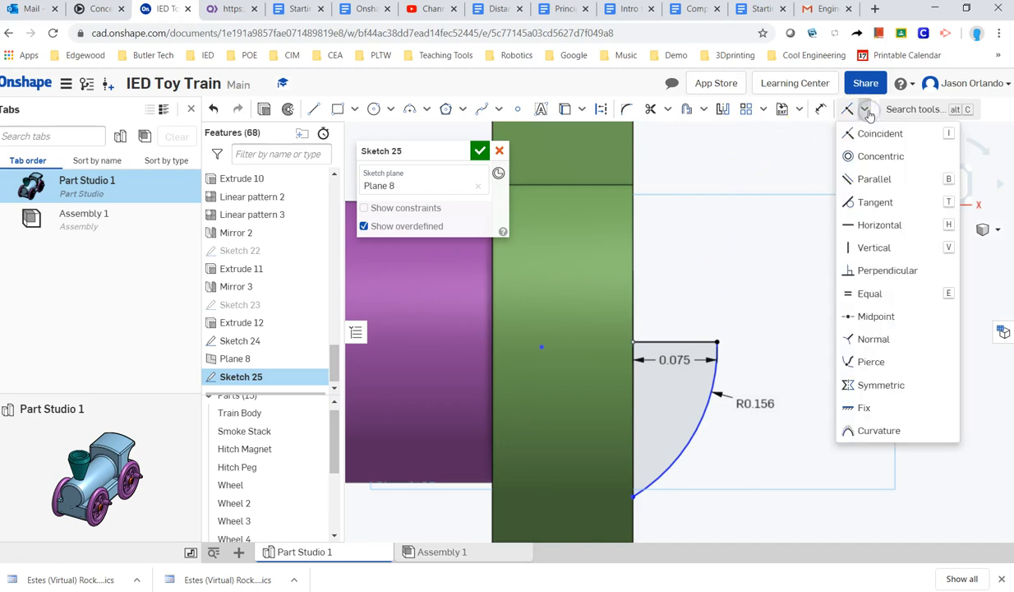
pyautogui.click(848, 111)
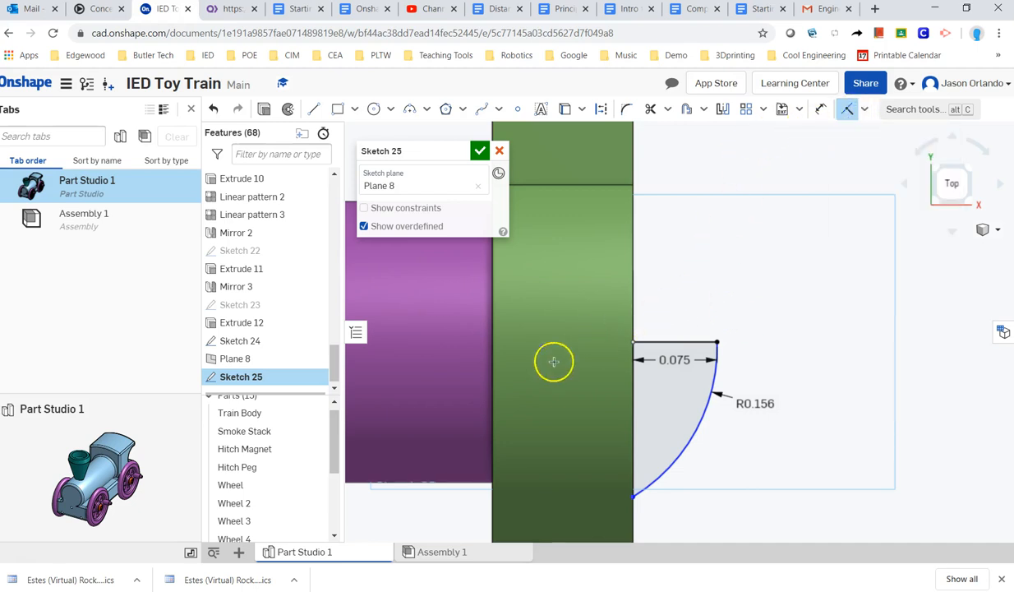
pyautogui.click(540, 345)
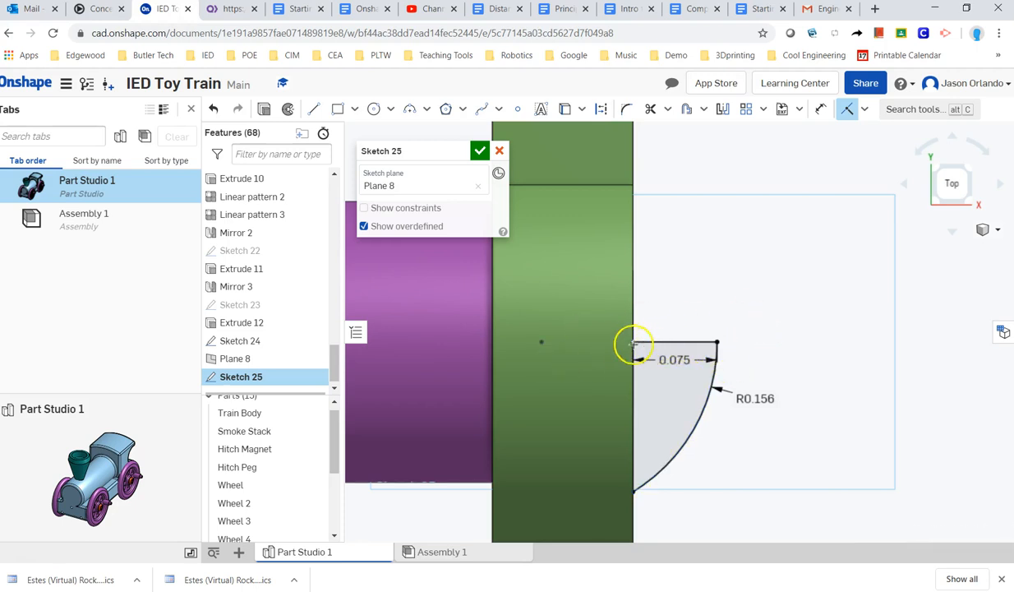
pyautogui.click(540, 341)
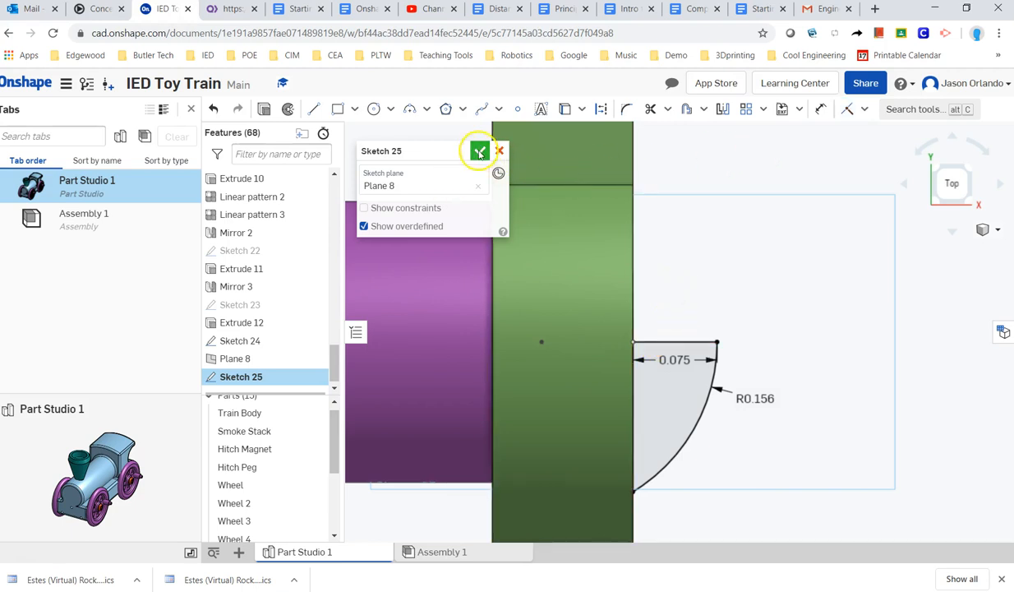
pyautogui.click(480, 150)
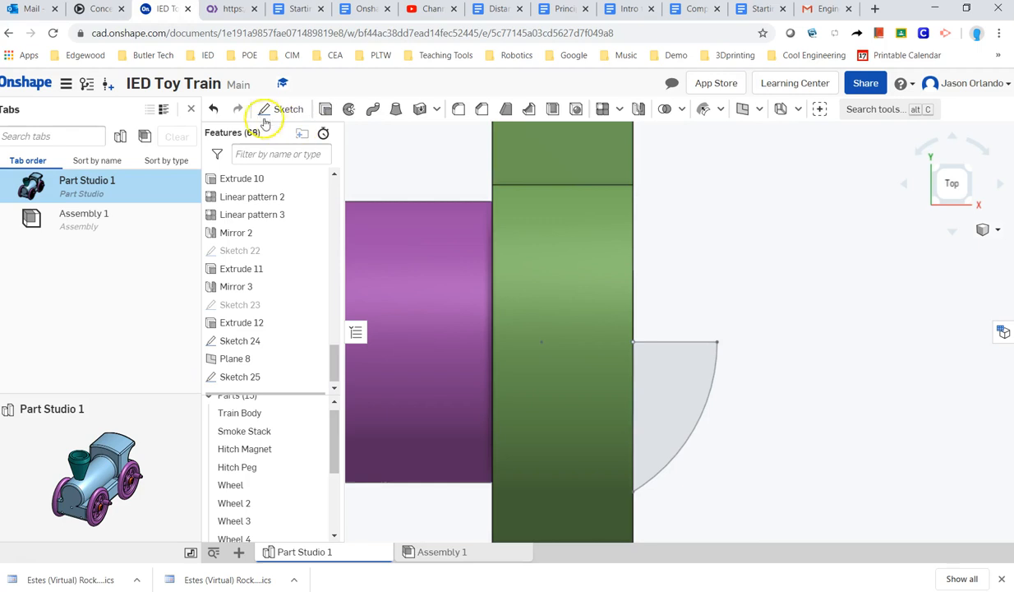
# Step: Revolve the peg head profile fully around its 0.075 in horizontal line, using Add with Part 15 as the merge scope
pyautogui.click(346, 109)
pyautogui.click(661, 390)
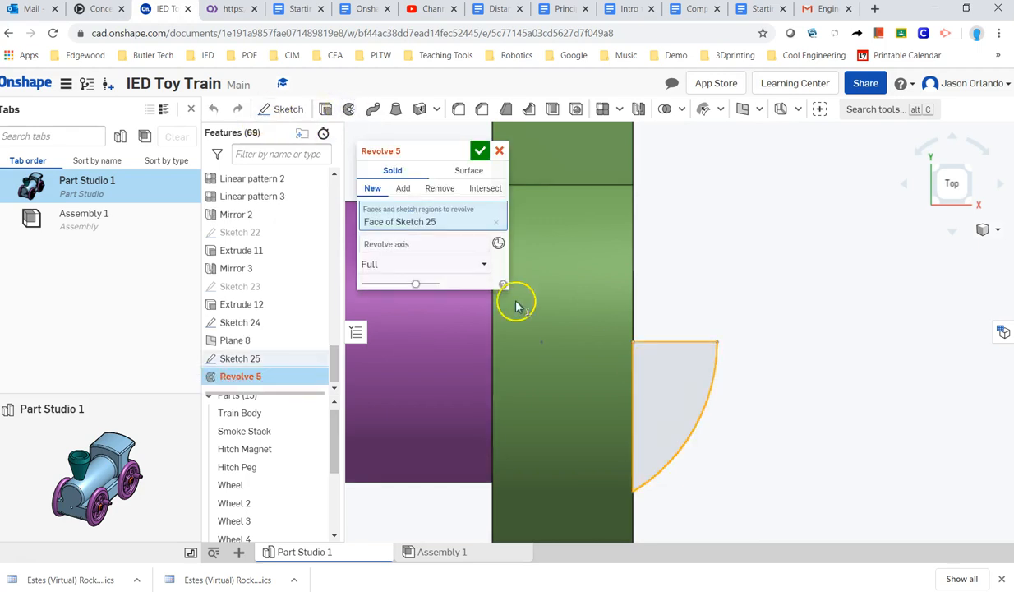
pyautogui.click(396, 245)
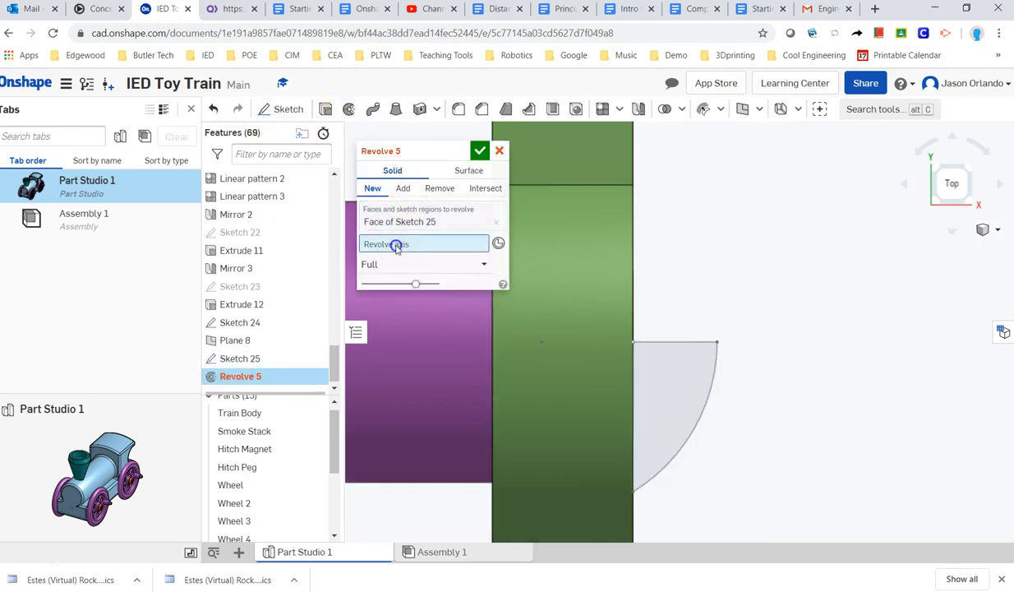
pyautogui.click(685, 342)
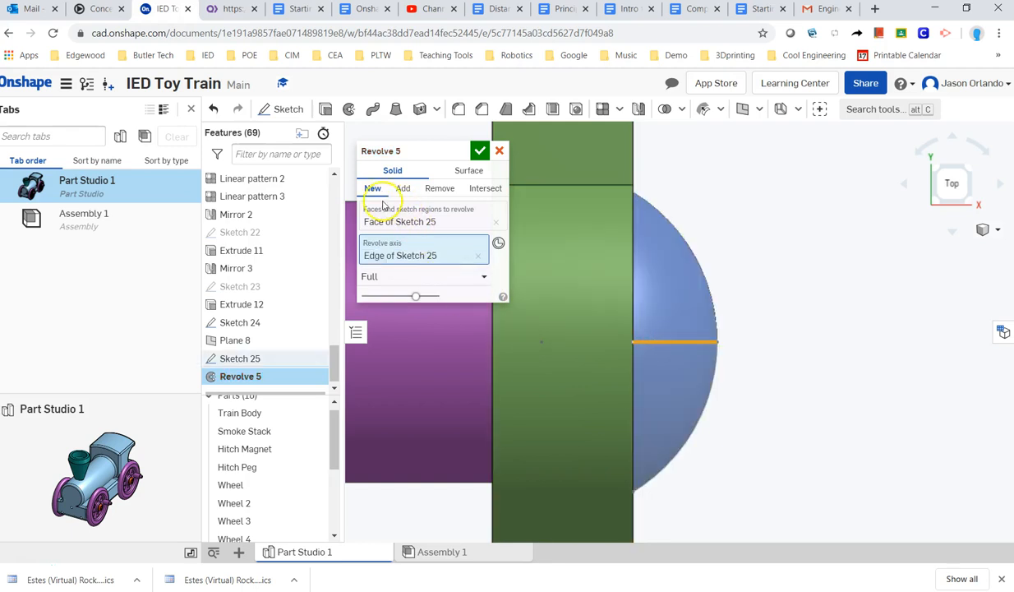
pyautogui.click(402, 189)
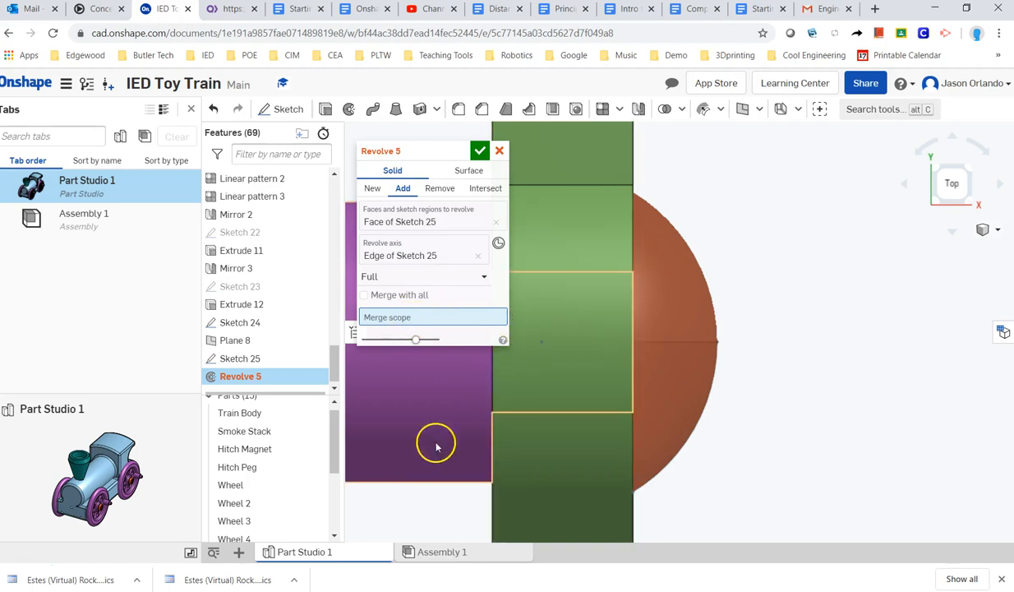
pyautogui.moveTo(334, 452); pyautogui.dragTo(335, 525)
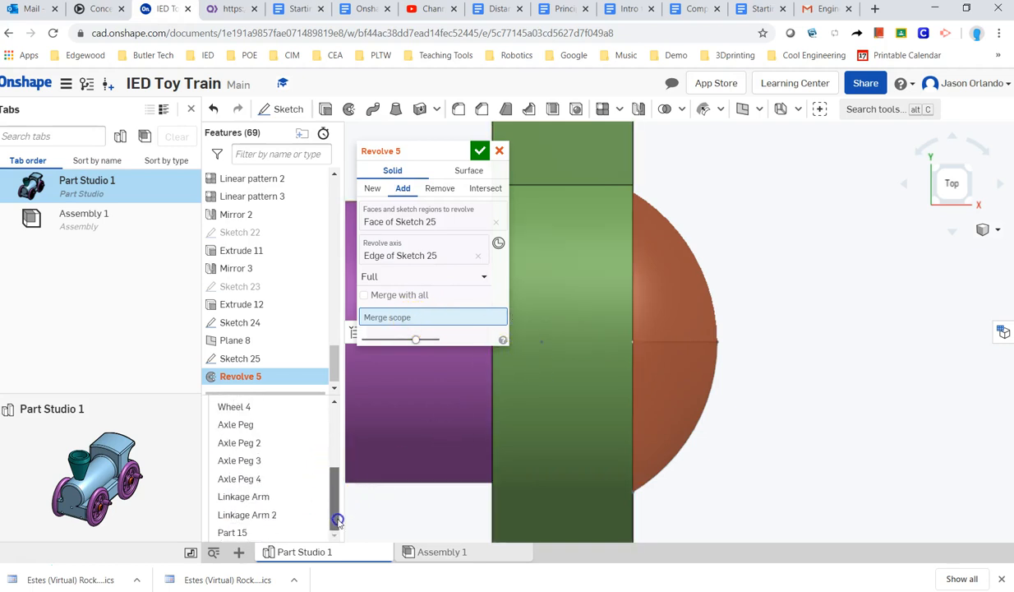
pyautogui.click(231, 534)
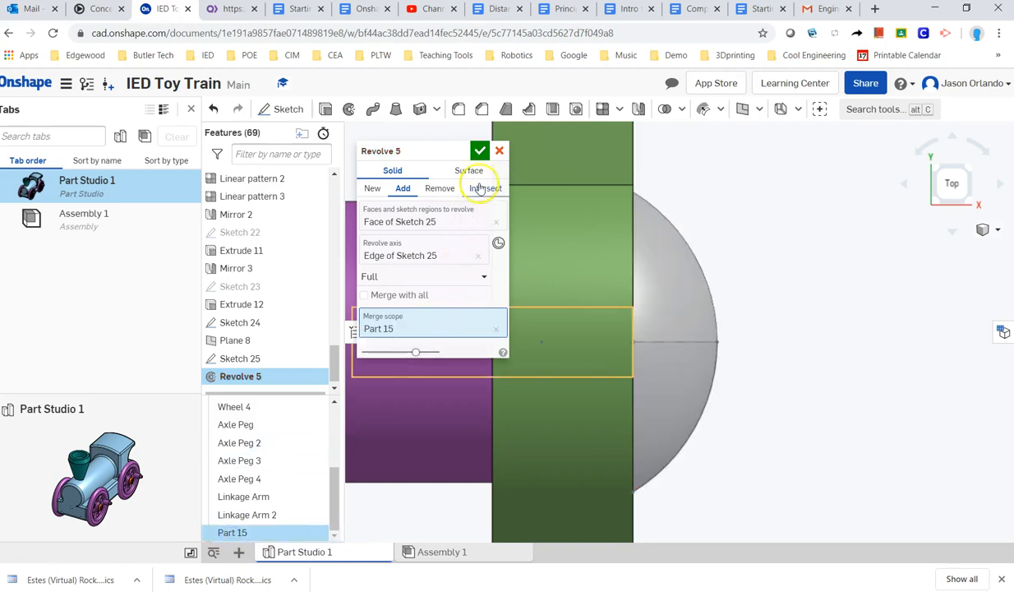
pyautogui.click(486, 151)
# Step: Rename Part 15 as Linkage Peg
pyautogui.moveTo(732, 235); pyautogui.dragTo(780, 273, button='right')
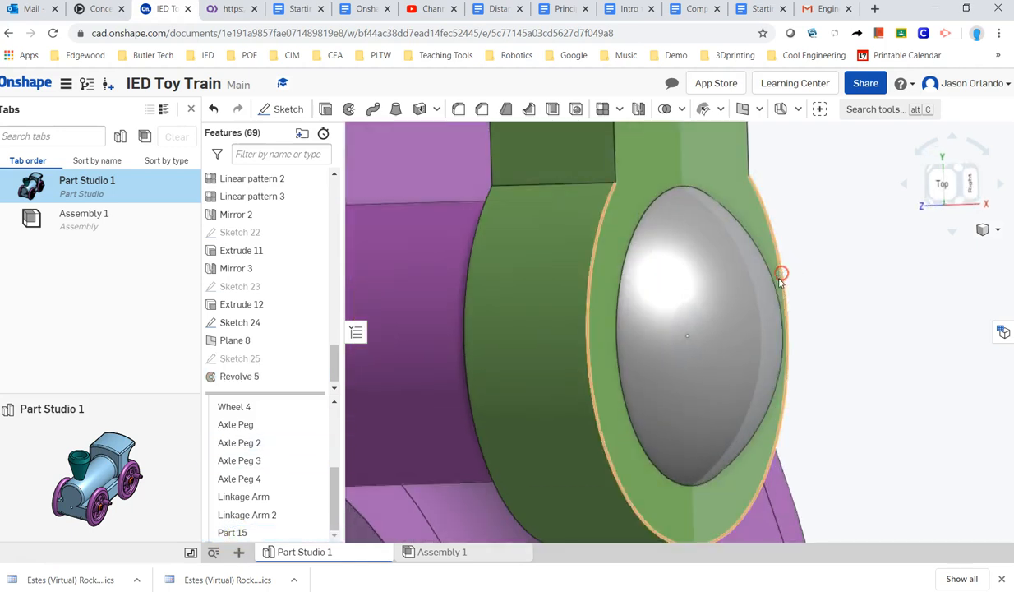
pyautogui.rightClick(251, 533)
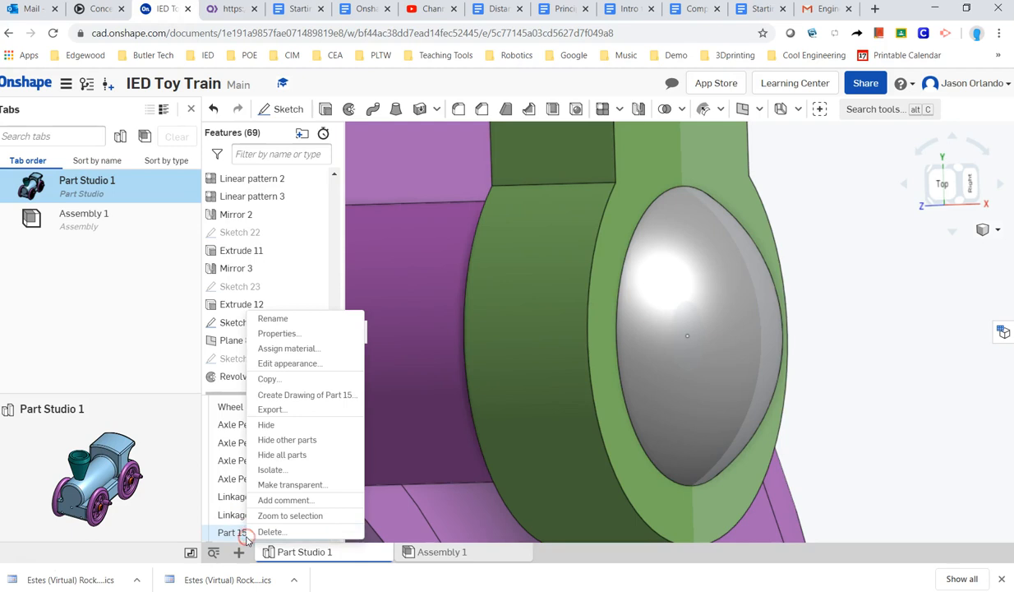
pyautogui.click(288, 317)
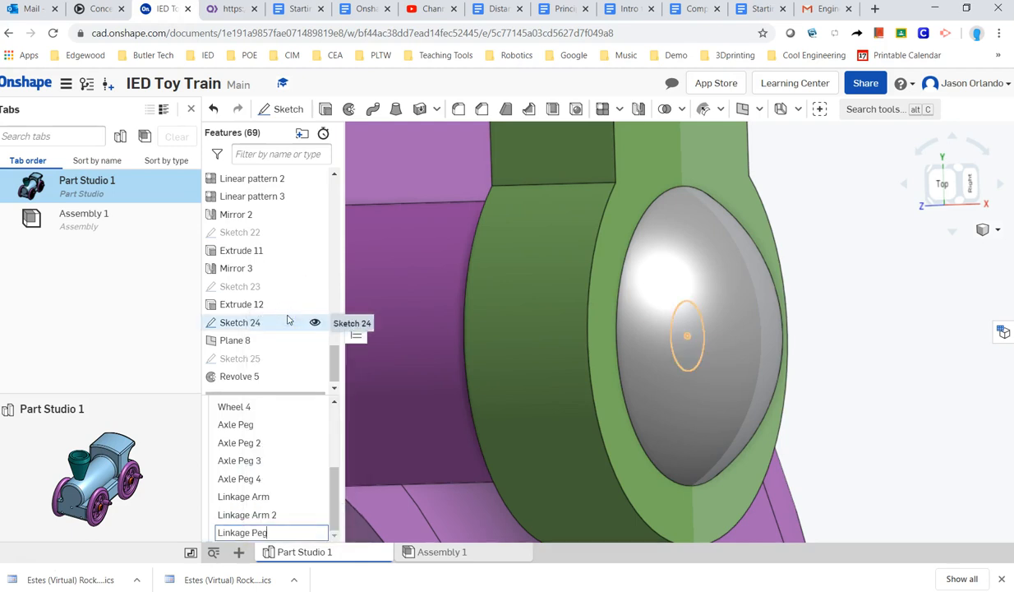
# Step: Start a linear part pattern of the Linkage Peg, using the train body's long straight Fillet 1 edge as the direction
pyautogui.moveTo(875, 246); pyautogui.dragTo(855, 308, button='right')
pyautogui.scroll(-3, 855, 308)
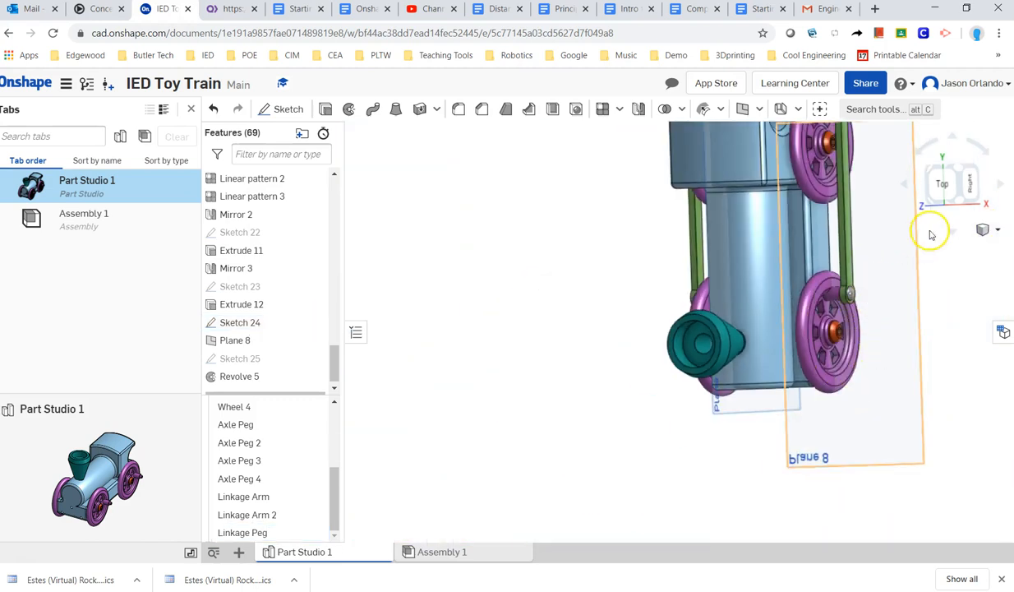
pyautogui.click(962, 205)
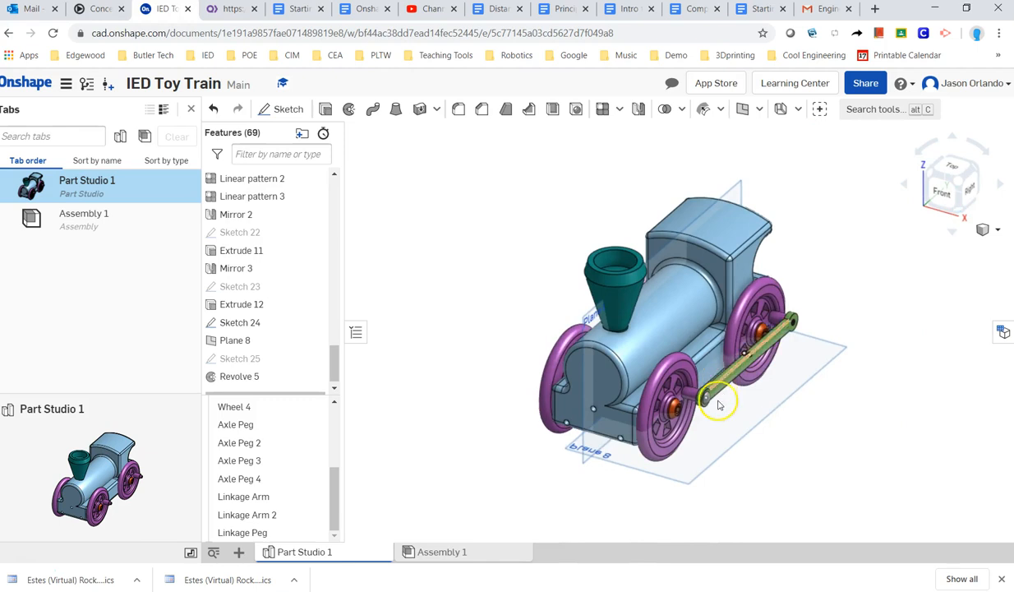
pyautogui.scroll(3, 715, 403)
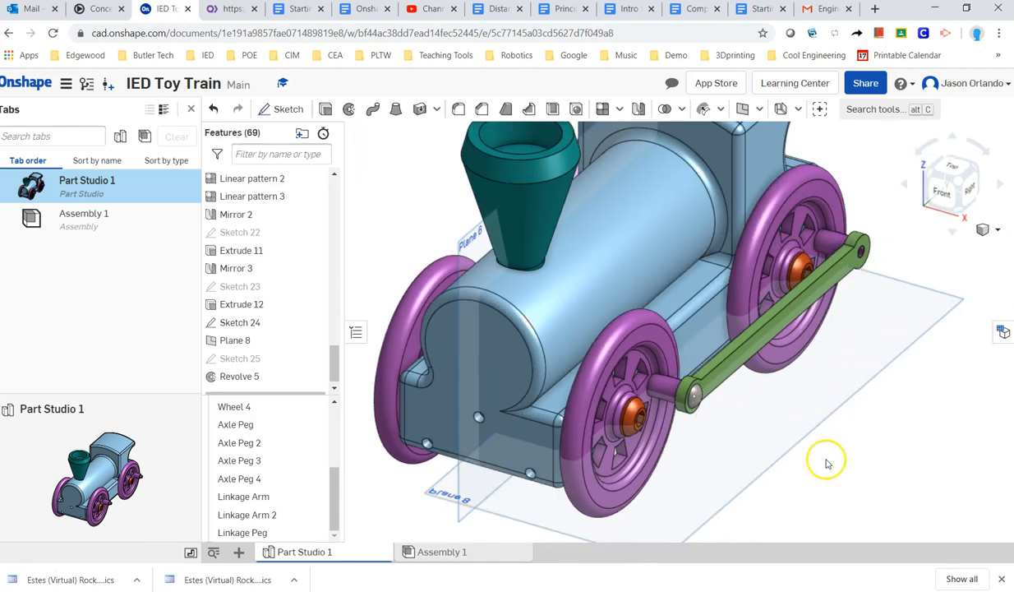
pyautogui.moveTo(859, 482); pyautogui.dragTo(826, 489, button='middle')
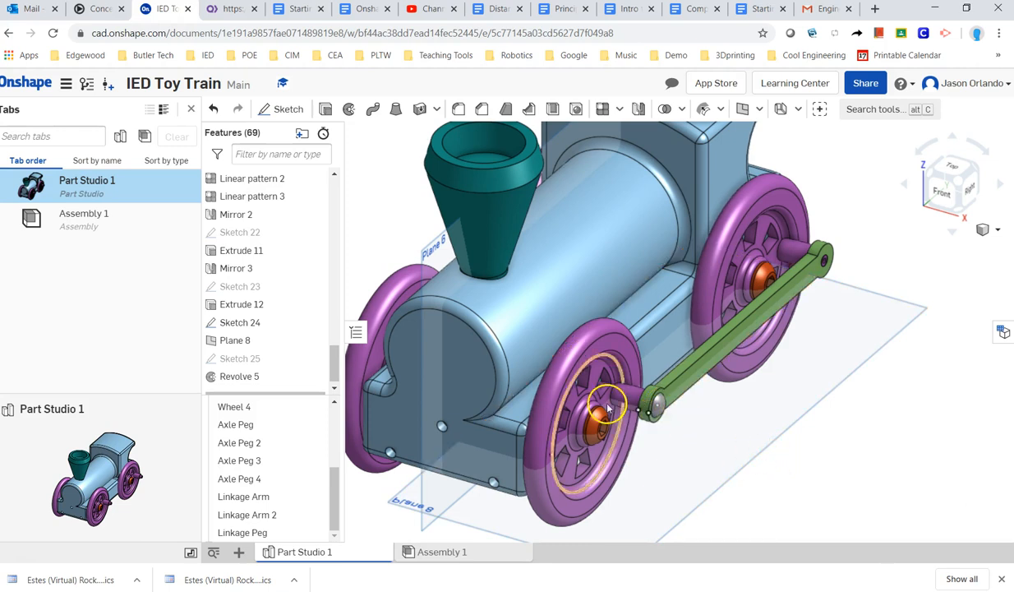
pyautogui.moveTo(867, 451); pyautogui.dragTo(834, 465, button='right')
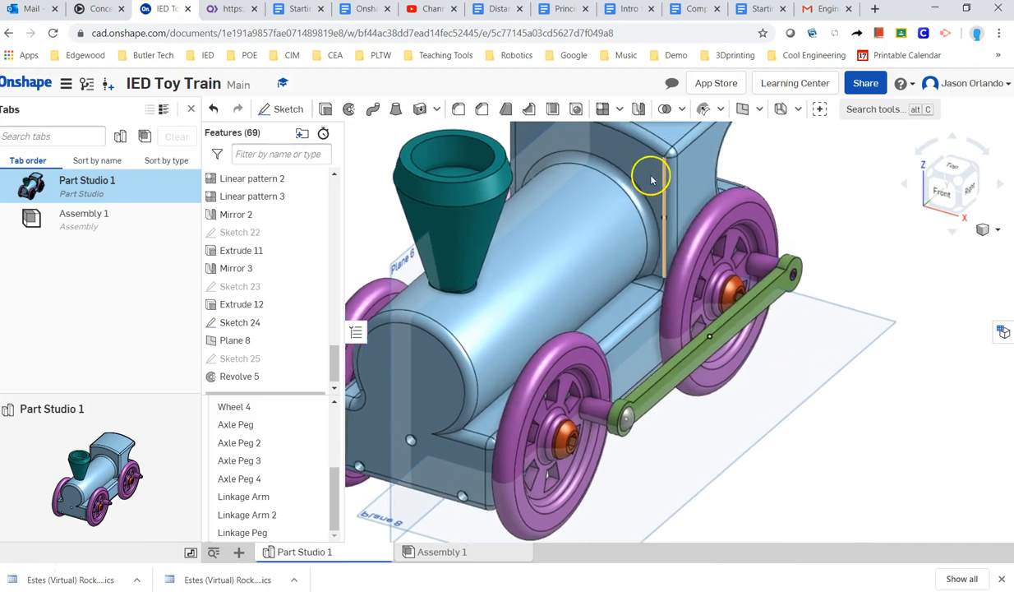
pyautogui.click(605, 110)
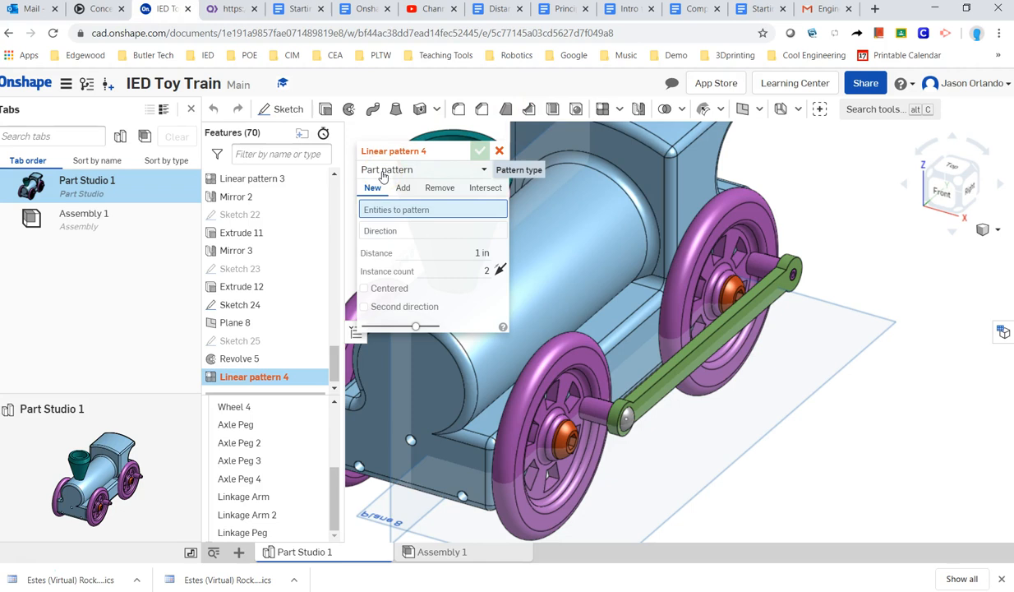
pyautogui.click(625, 419)
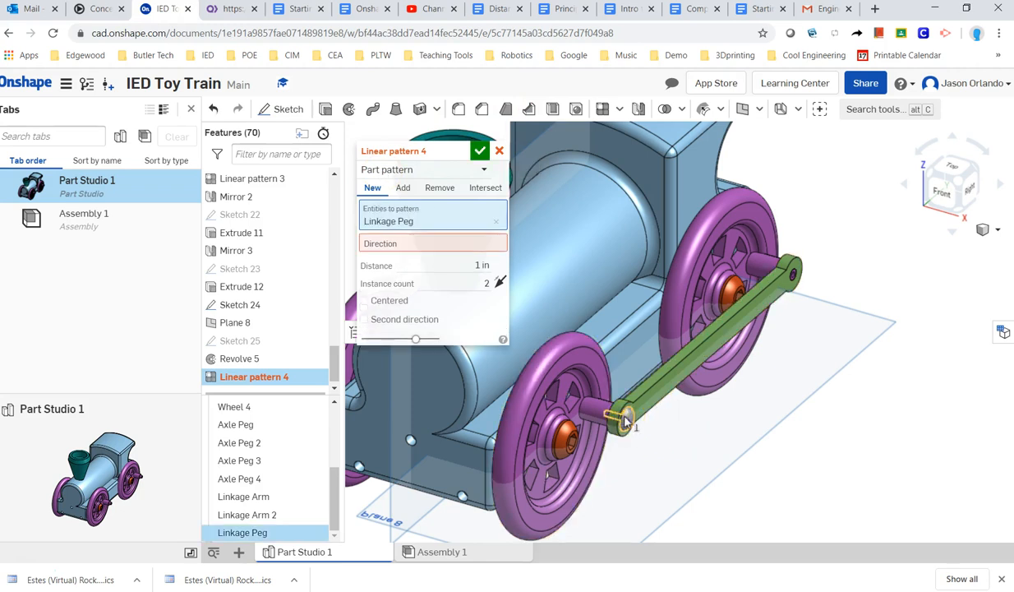
pyautogui.click(416, 245)
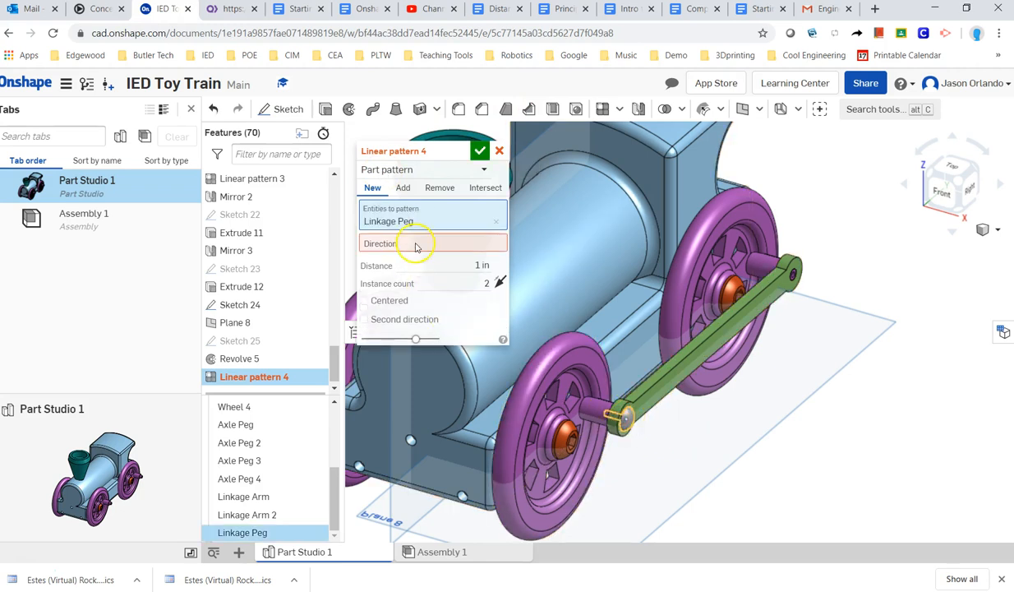
pyautogui.click(639, 328)
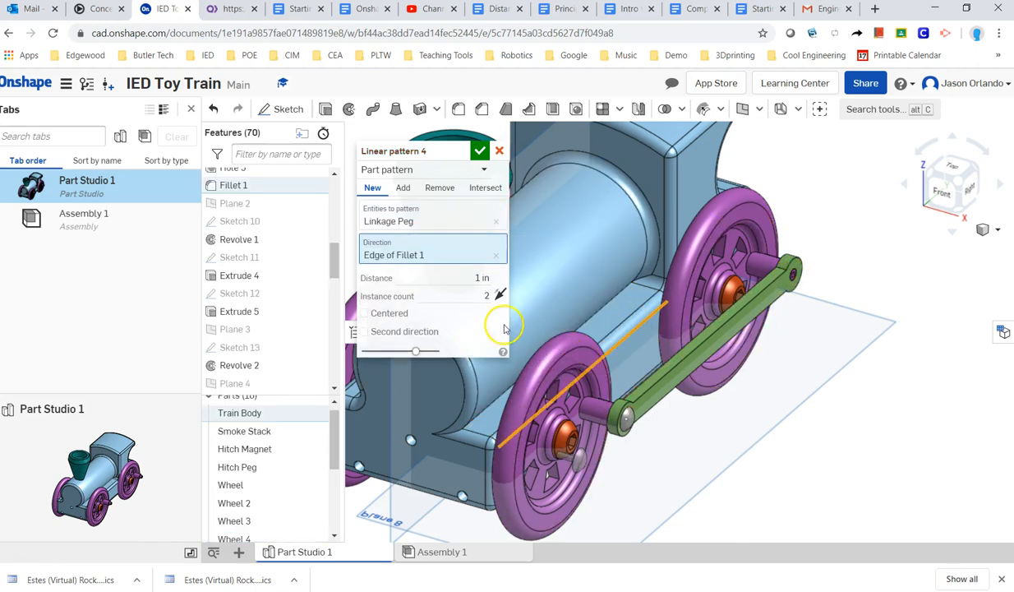
# Step: Reverse the pattern direction so the peg copy runs along the linkage arm toward the rear wheel
pyautogui.scroll(-3, 534, 405)
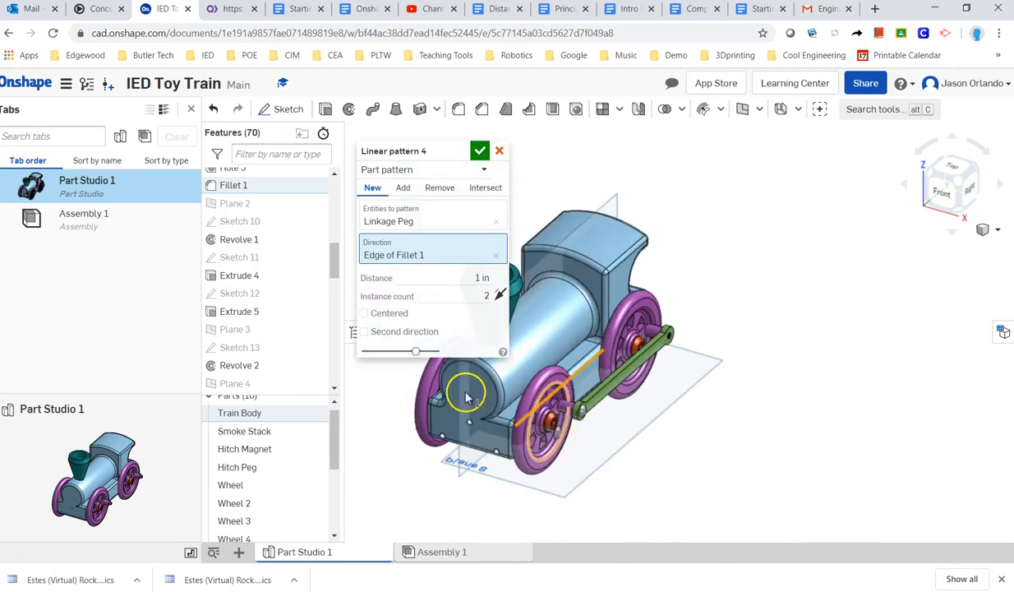
pyautogui.scroll(5, 567, 432)
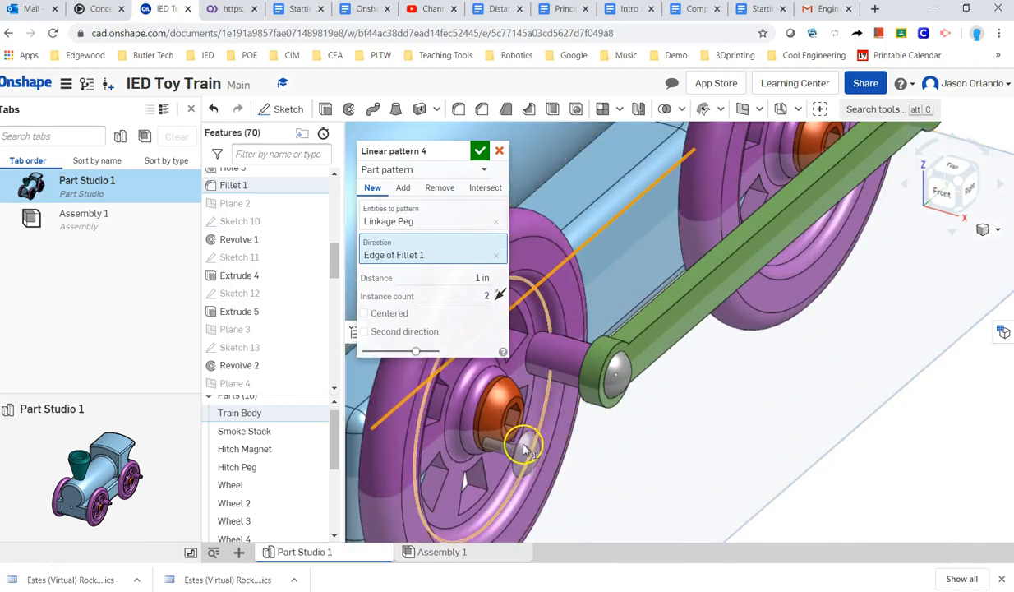
pyautogui.click(499, 296)
pyautogui.scroll(-4, 739, 345)
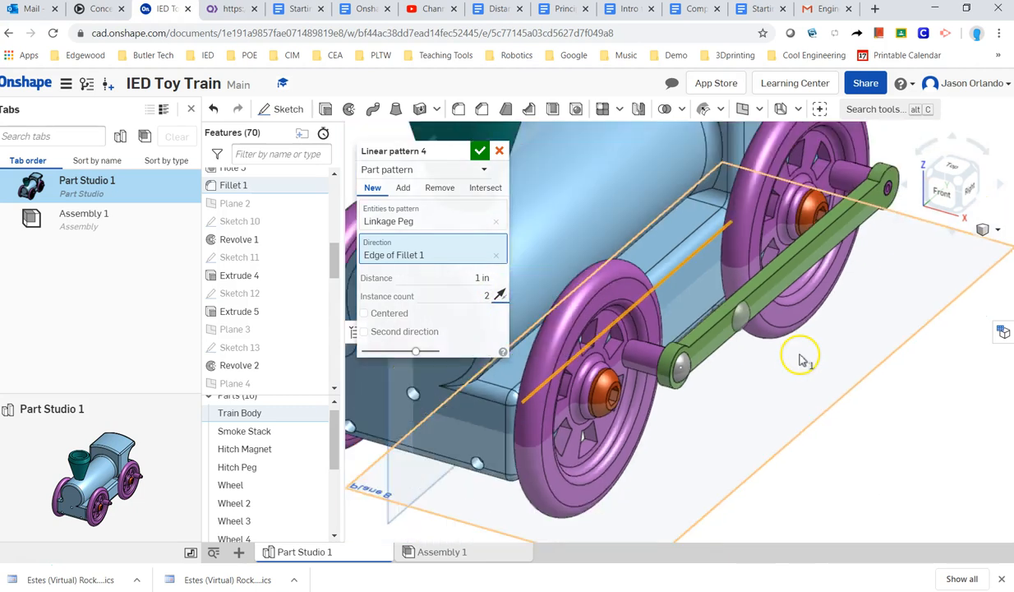
# Step: Set the peg pattern's distance to 3.5 in and accept it with two instances
pyautogui.scroll(2, 827, 271)
pyautogui.scroll(2, 816, 265)
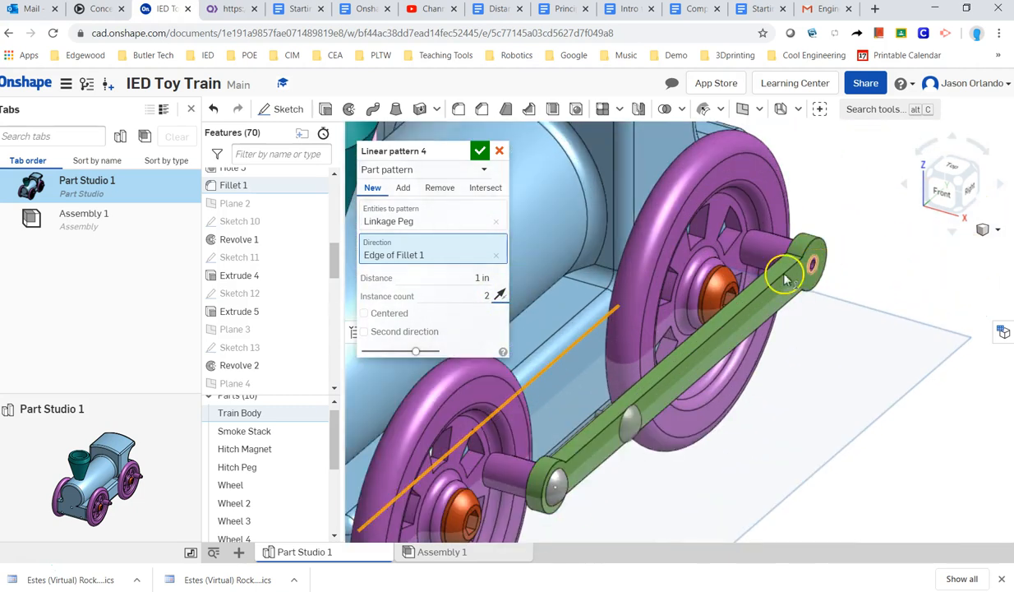
pyautogui.click(482, 277)
pyautogui.write('3.5')
pyautogui.press('Tab')
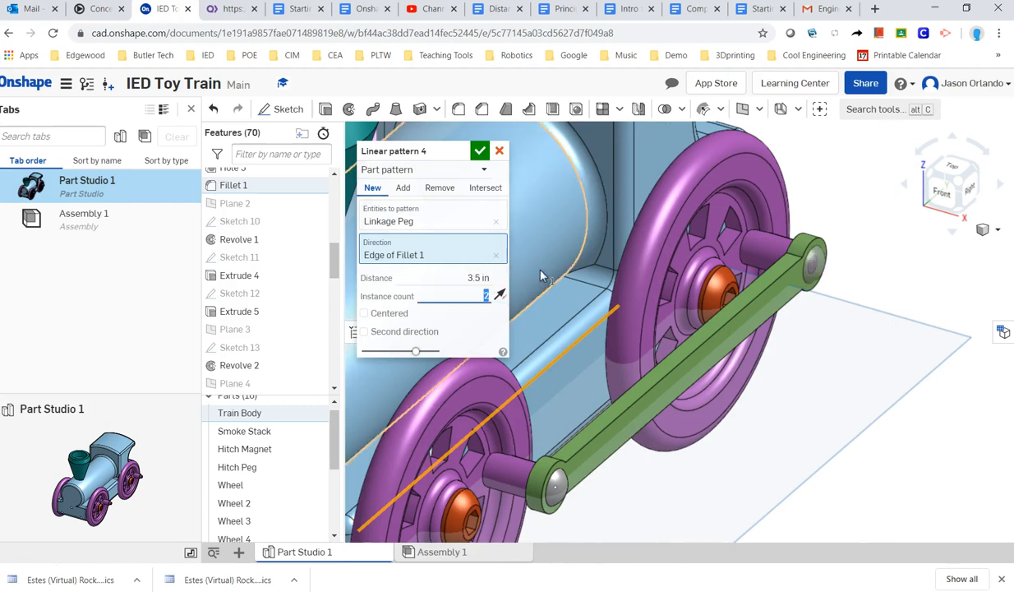
pyautogui.click(480, 150)
# Step: Rename Part 16, the patterned peg at the rear wheel, as Linkage Peg 2
pyautogui.moveTo(333, 415); pyautogui.dragTo(332, 485)
pyautogui.rightClick(238, 530)
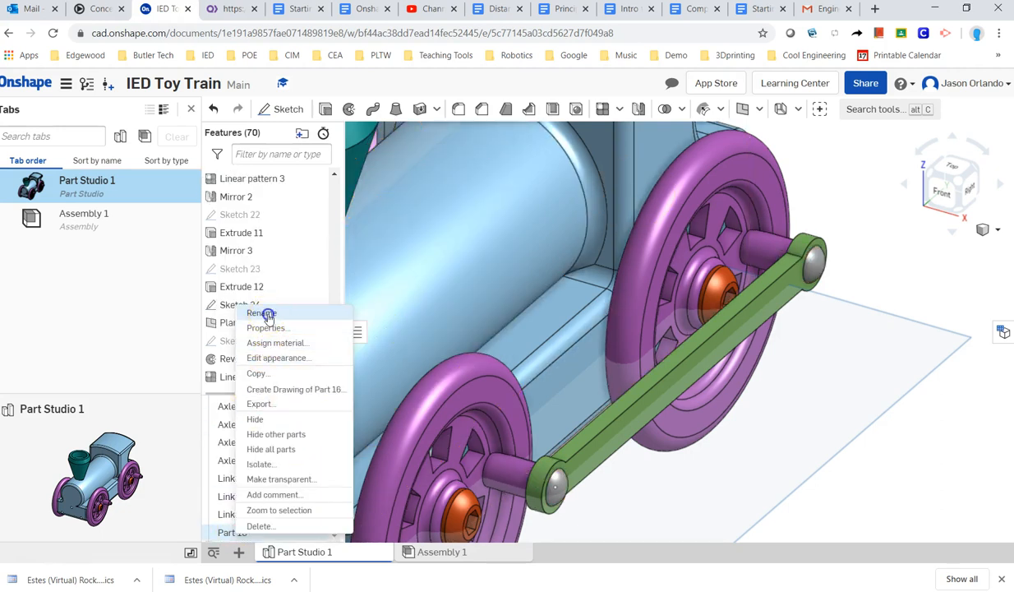
pyautogui.click(262, 313)
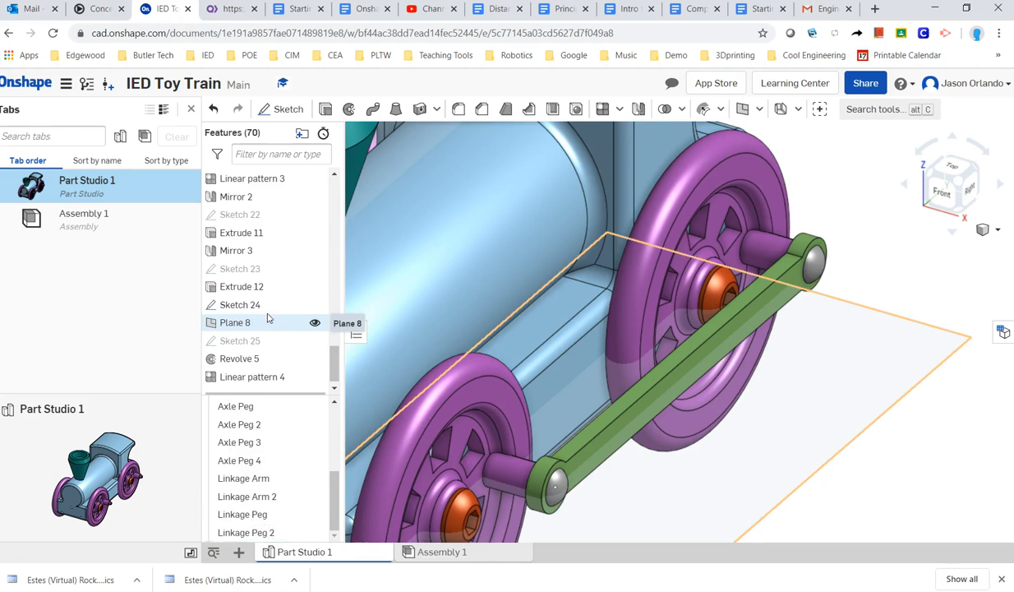
# Step: Mirror Linkage Peg and Linkage Peg 2 as new parts across Plane 6 to the train's other side
pyautogui.press('f')
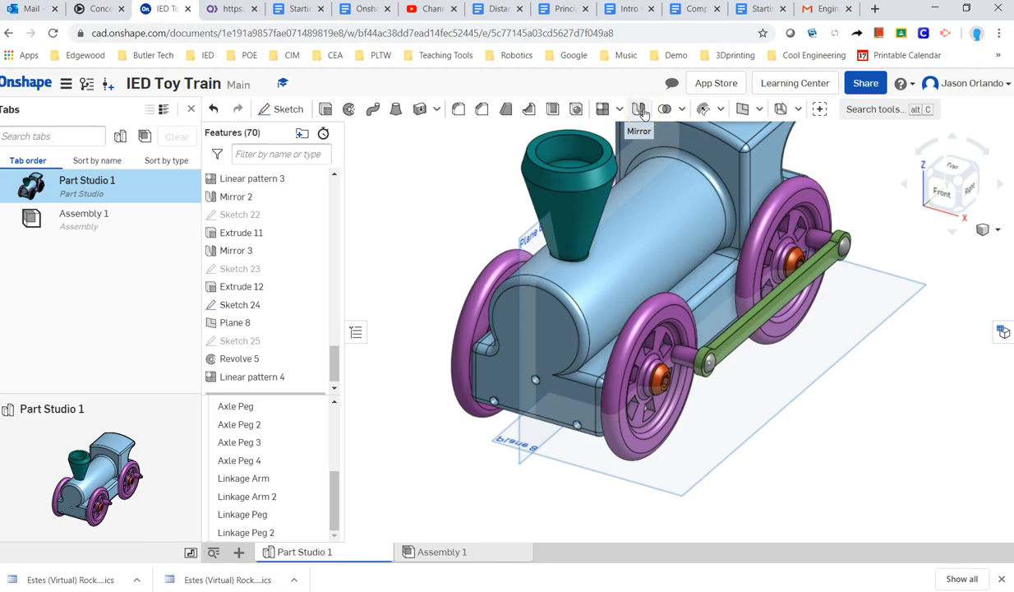
pyautogui.click(641, 109)
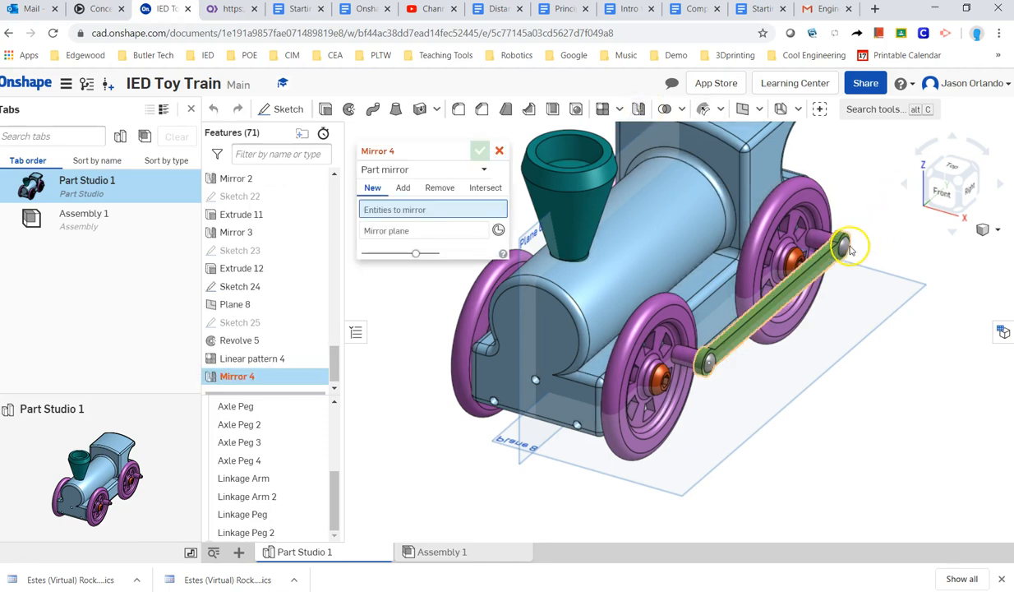
pyautogui.scroll(5, 846, 251)
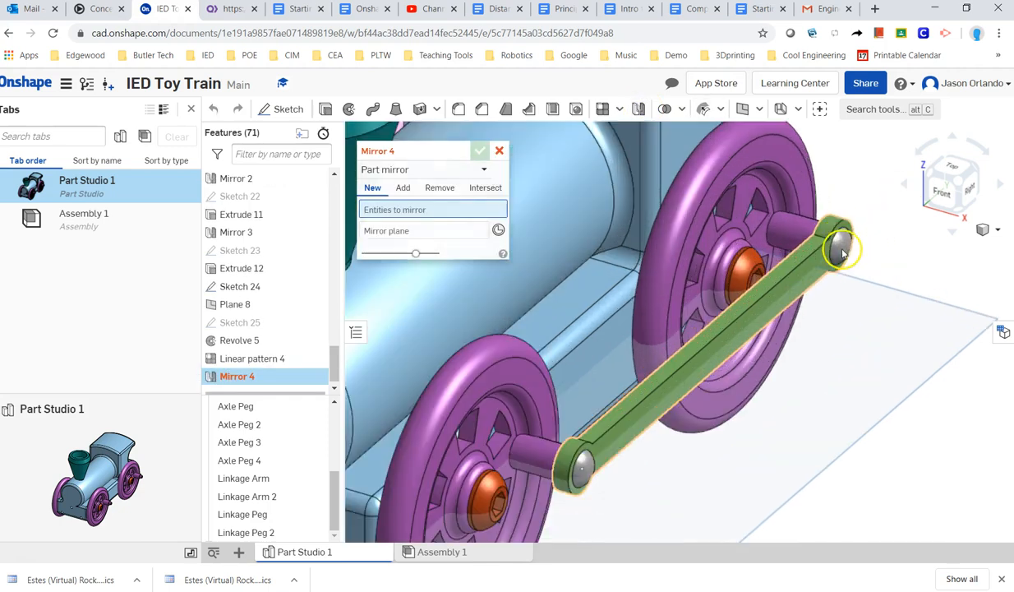
pyautogui.click(839, 240)
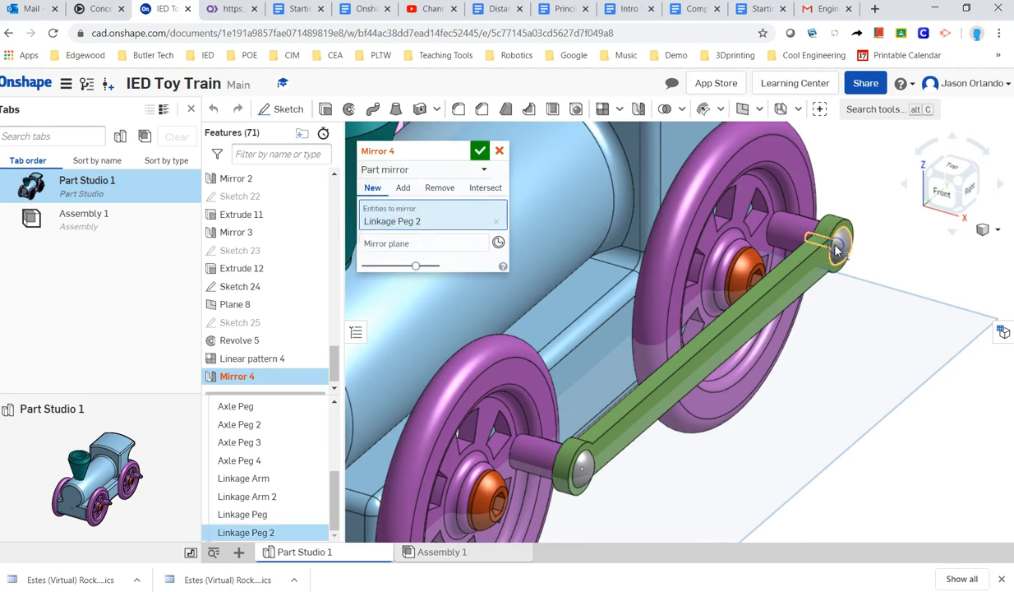
pyautogui.click(581, 464)
pyautogui.click(424, 262)
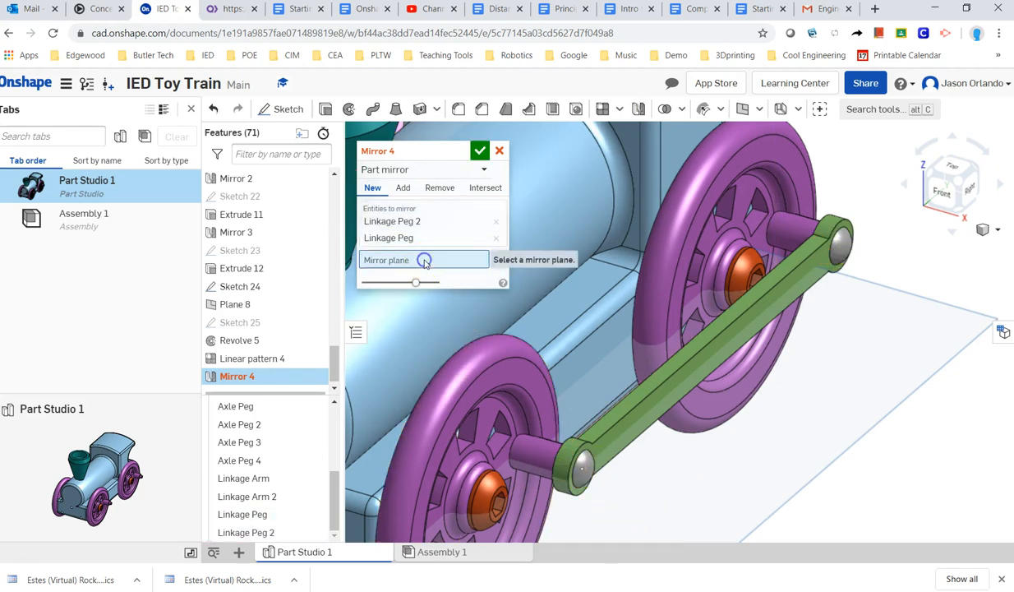
pyautogui.scroll(-5, 810, 319)
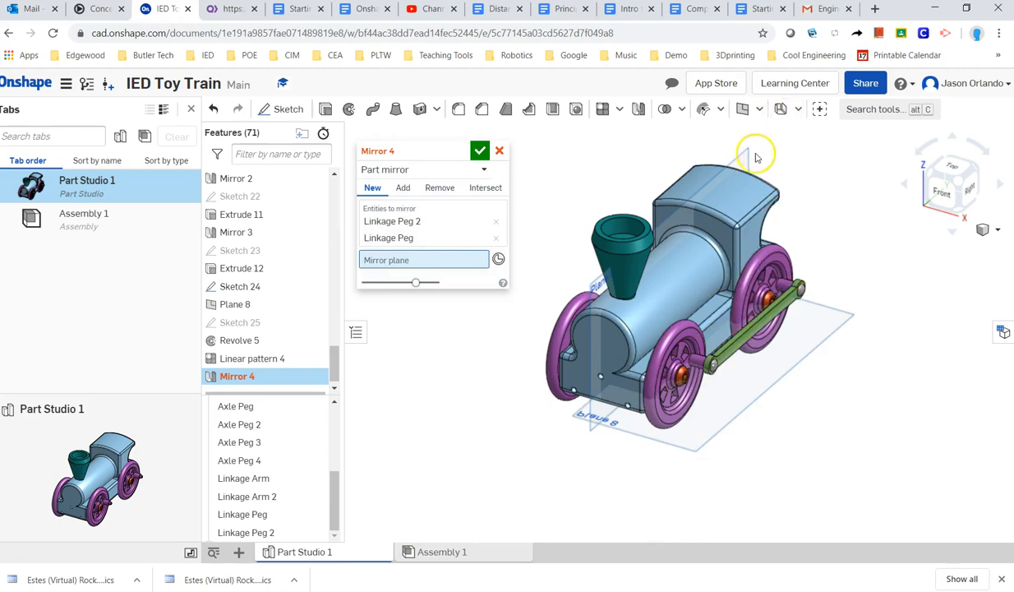
pyautogui.click(711, 153)
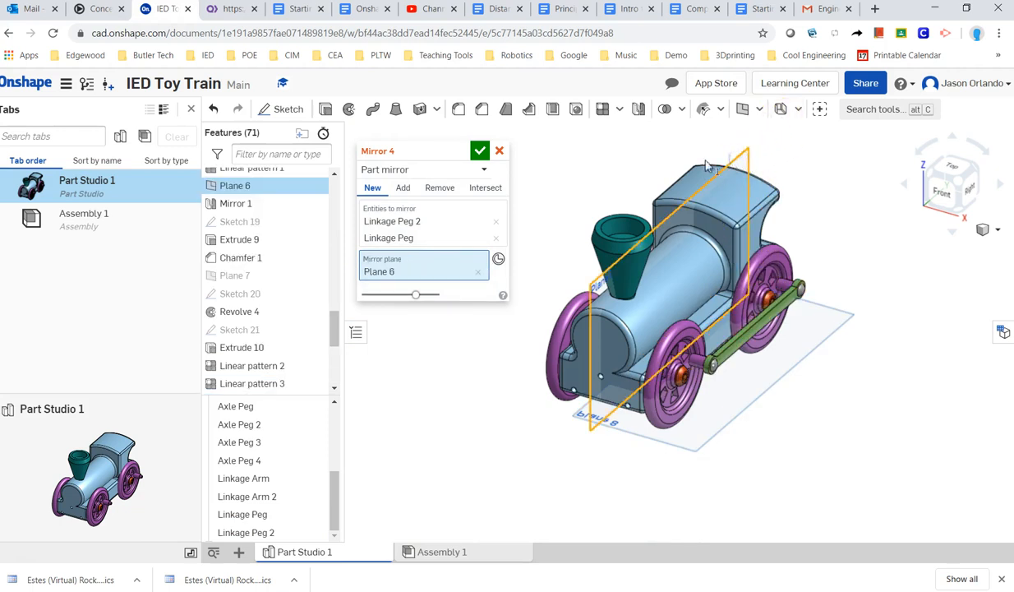
pyautogui.click(480, 151)
pyautogui.moveTo(480, 351); pyautogui.dragTo(804, 394, button='right')
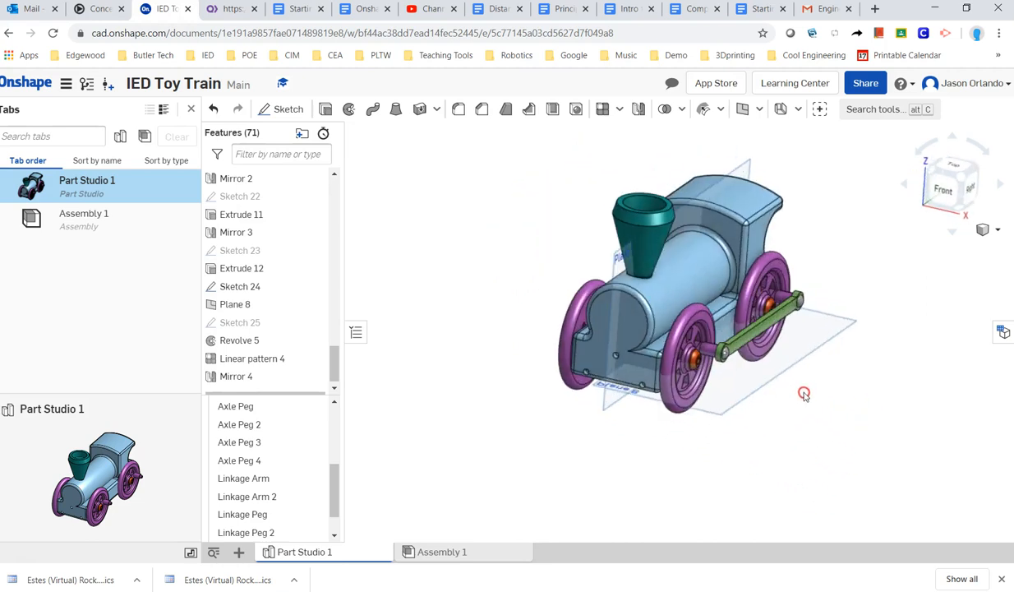